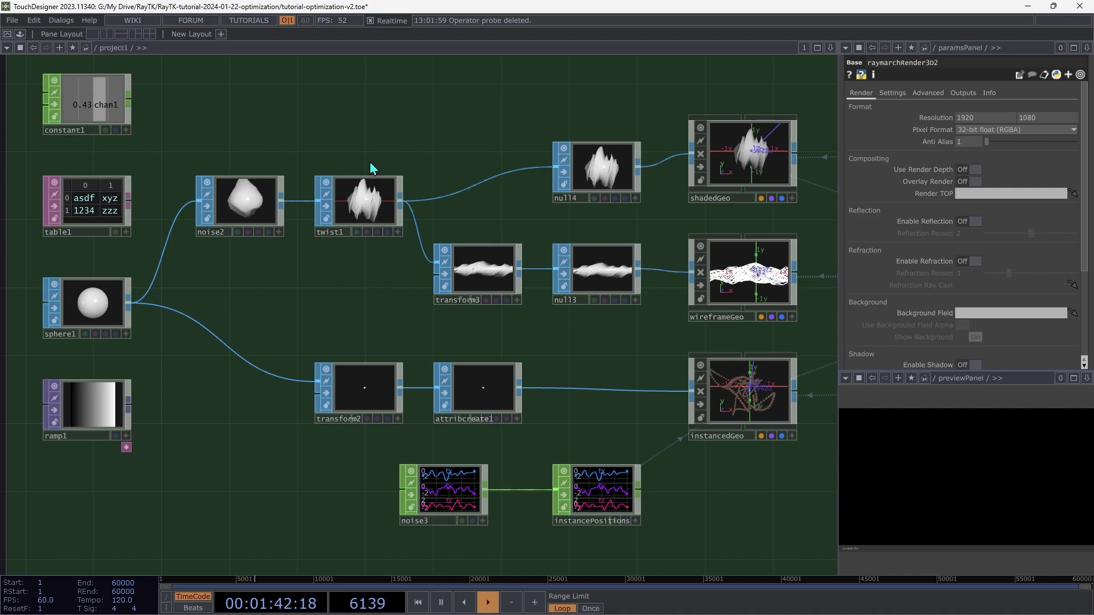
Step: Examine the parameters of the constant1, table1, sphere1 and ramp1 operators in the traditional SOP-based scene
click(84, 117)
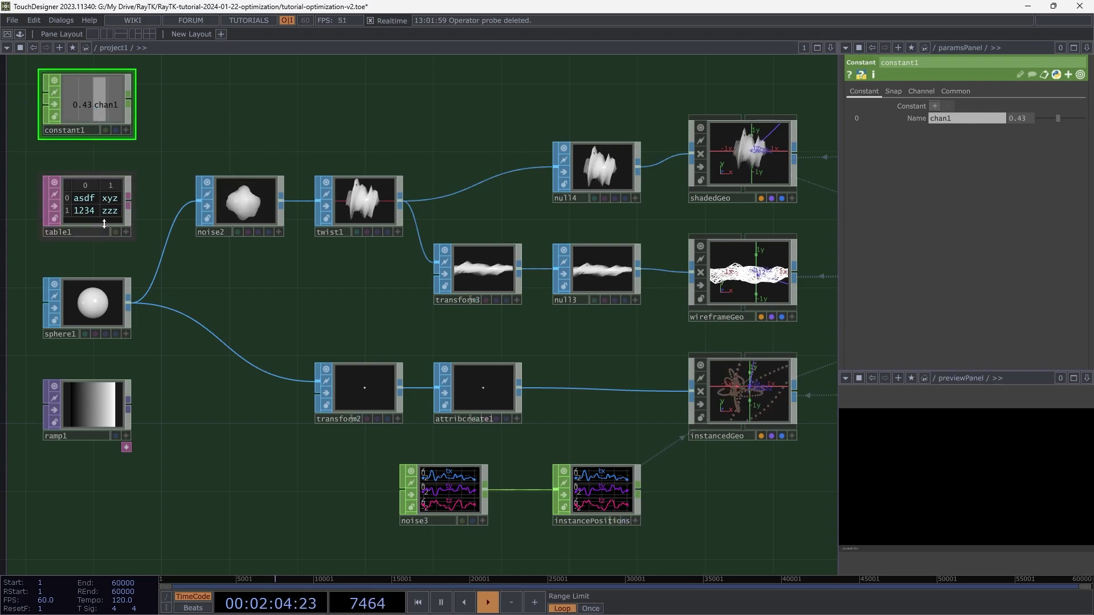
click(97, 207)
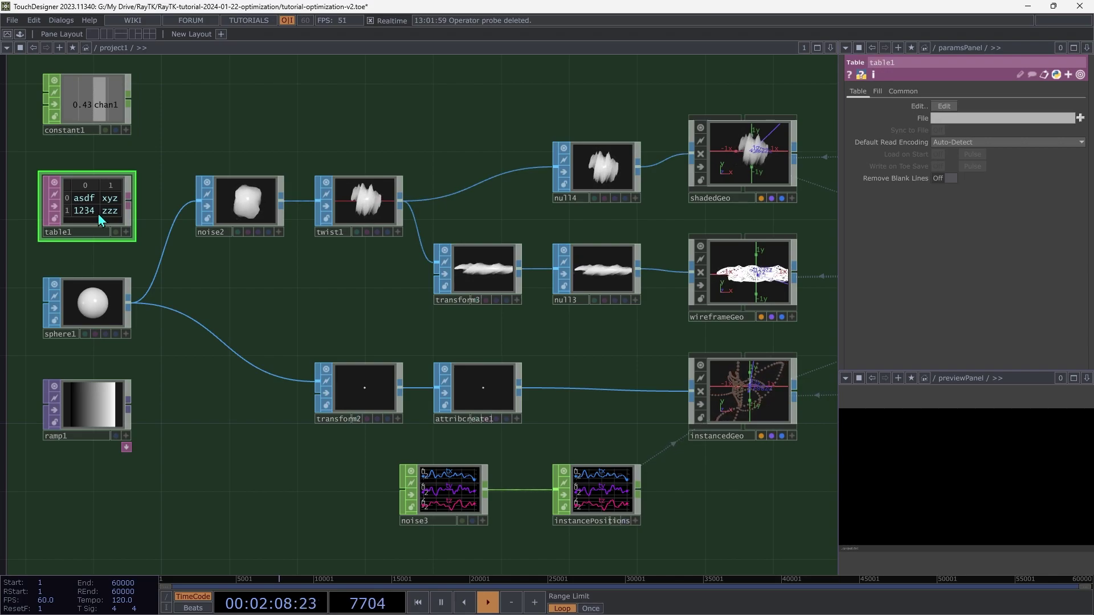
click(104, 307)
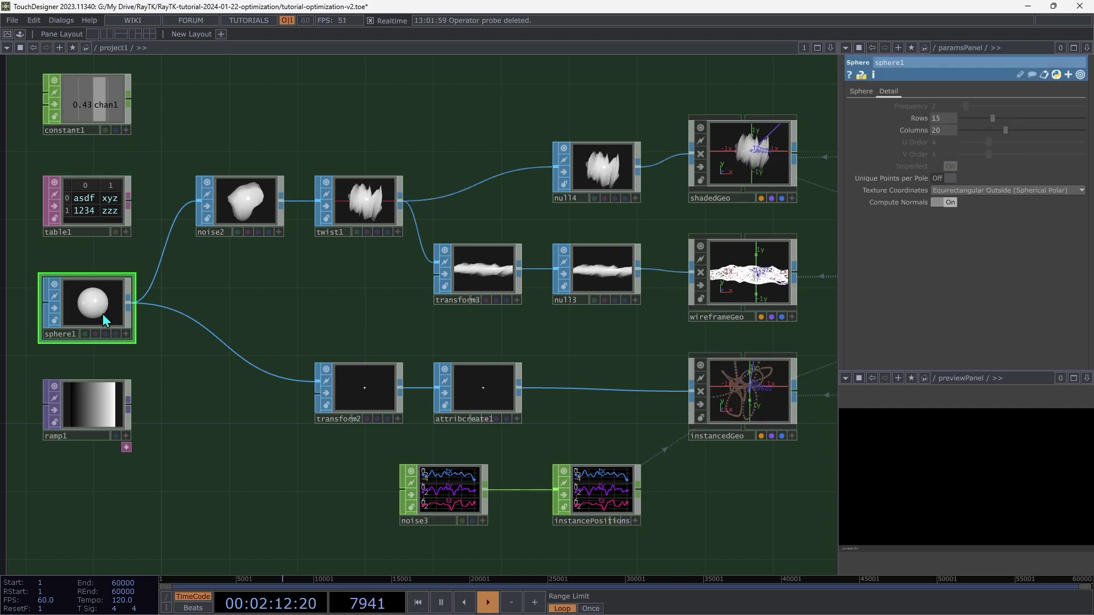
click(100, 401)
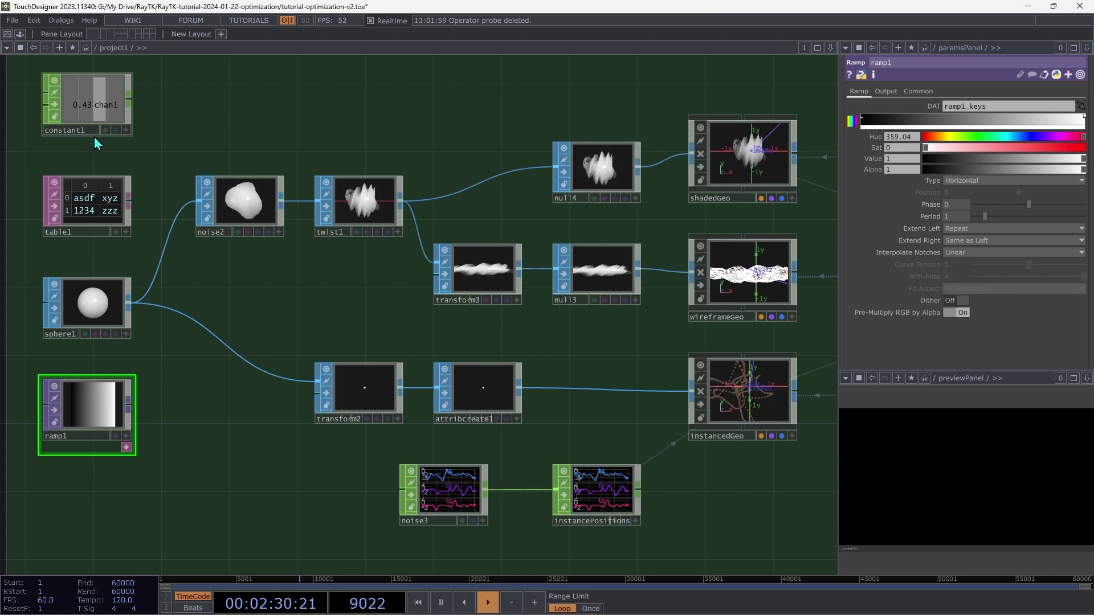
Step: Trace the geometry chain from sphere1 through noise2 and twist1 to null4 and transform3, reviewing each operator's parameters
click(100, 308)
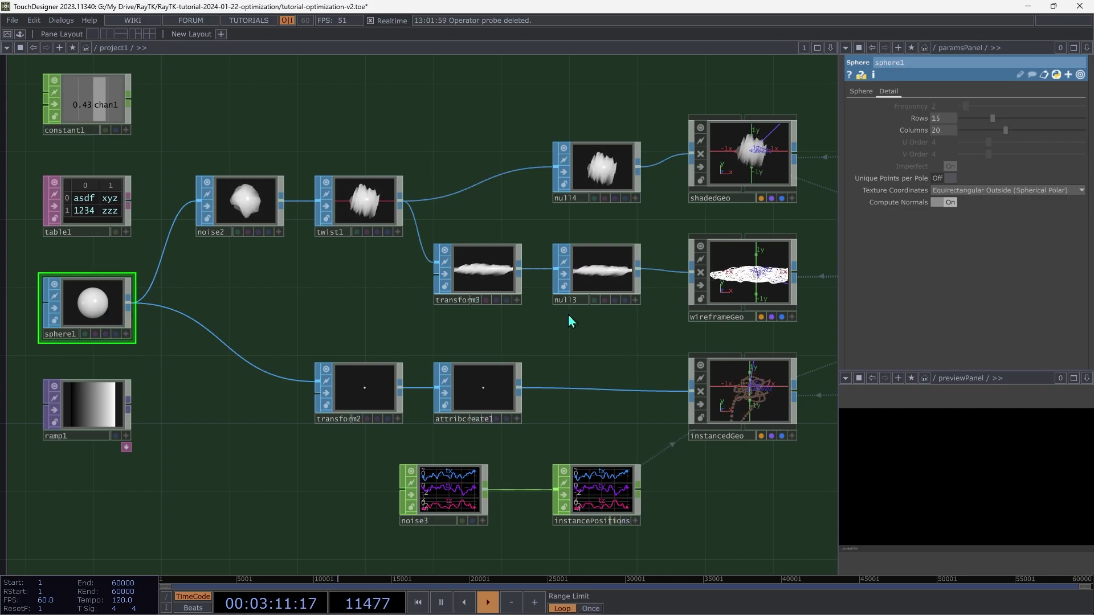
click(234, 219)
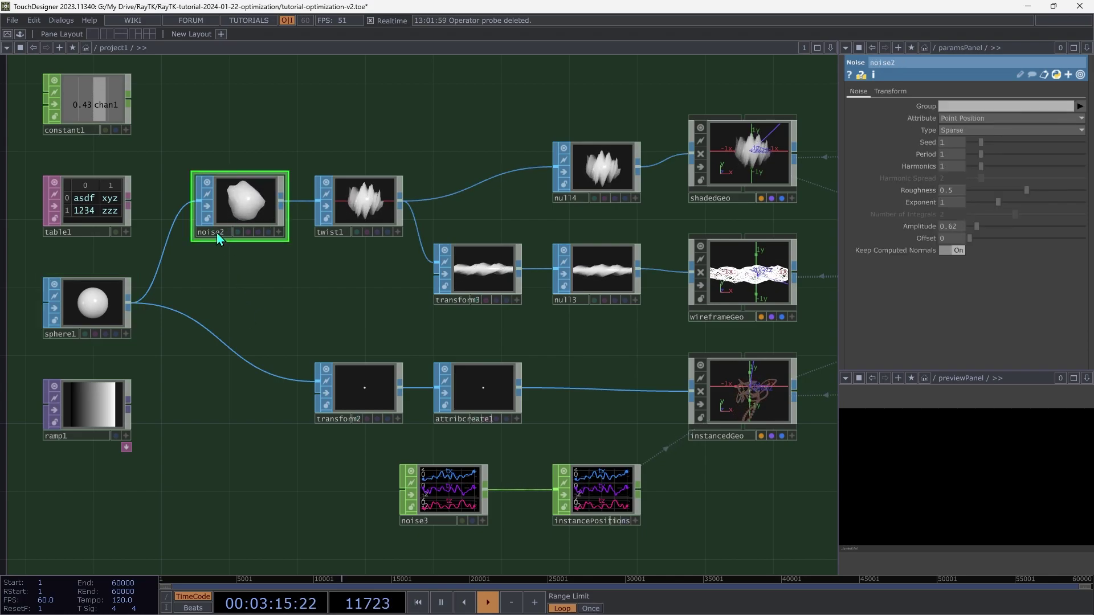
click(358, 214)
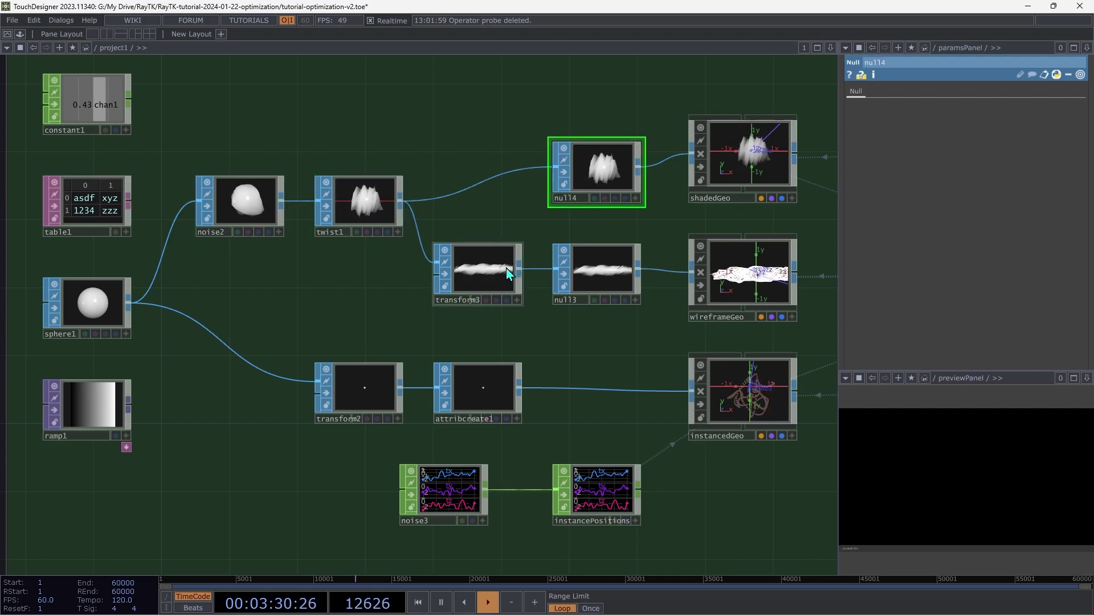
click(483, 267)
click(606, 183)
click(371, 214)
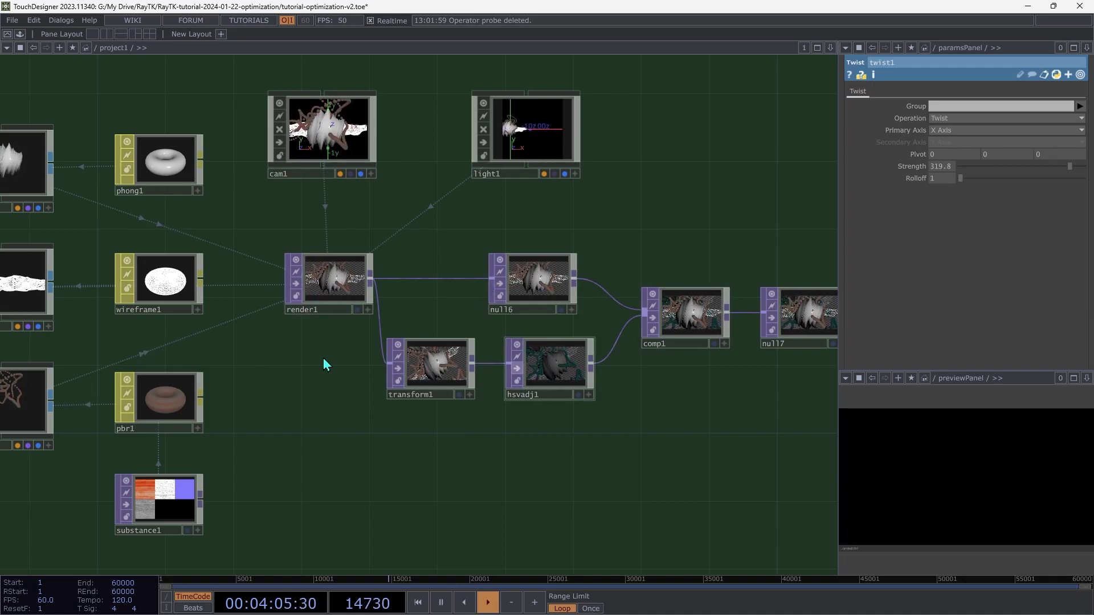
Step: Inspect render1 and its downstream null6 and transform1 image operators, and show the whole network
click(320, 299)
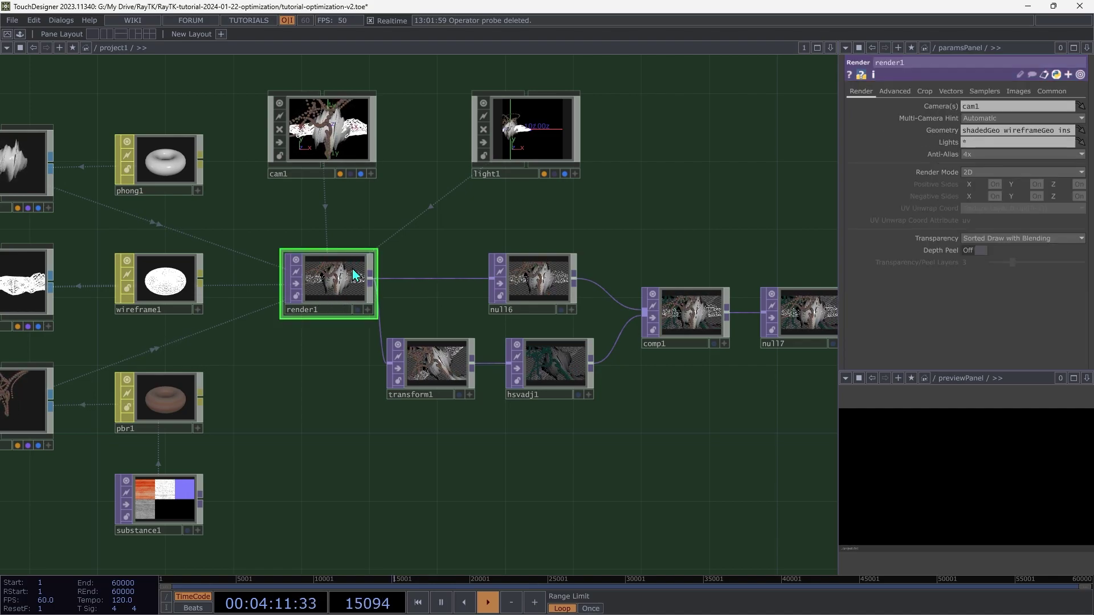
click(552, 288)
click(436, 378)
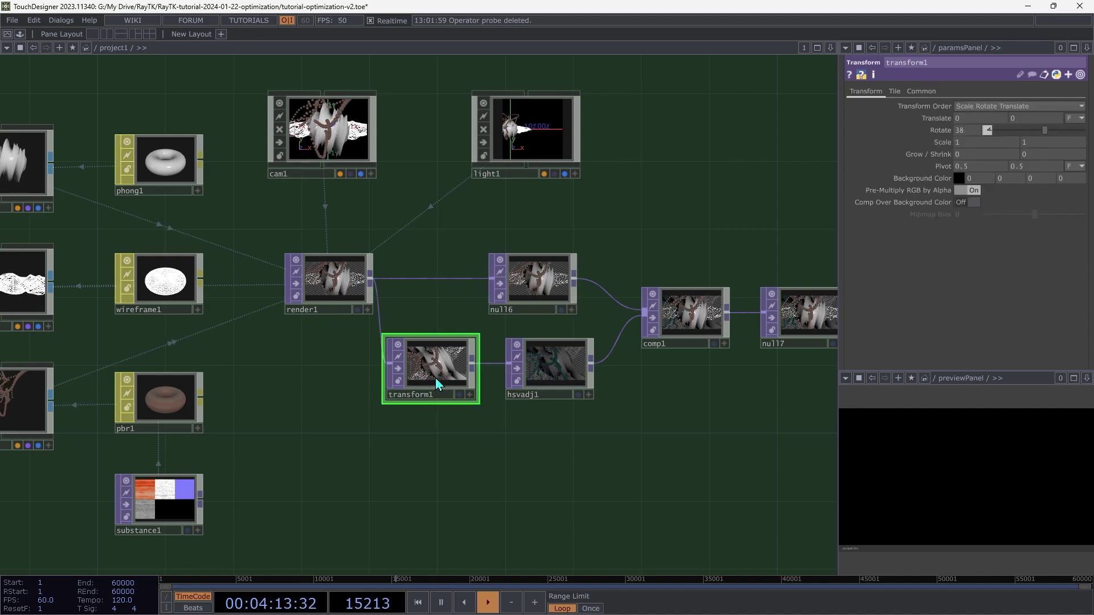
click(350, 288)
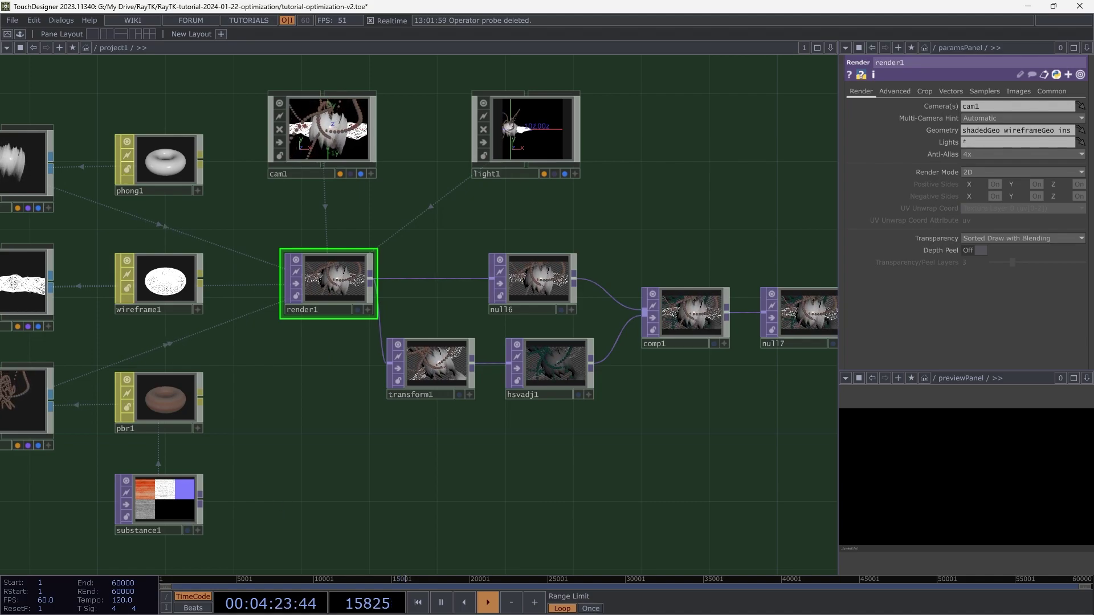
key(h)
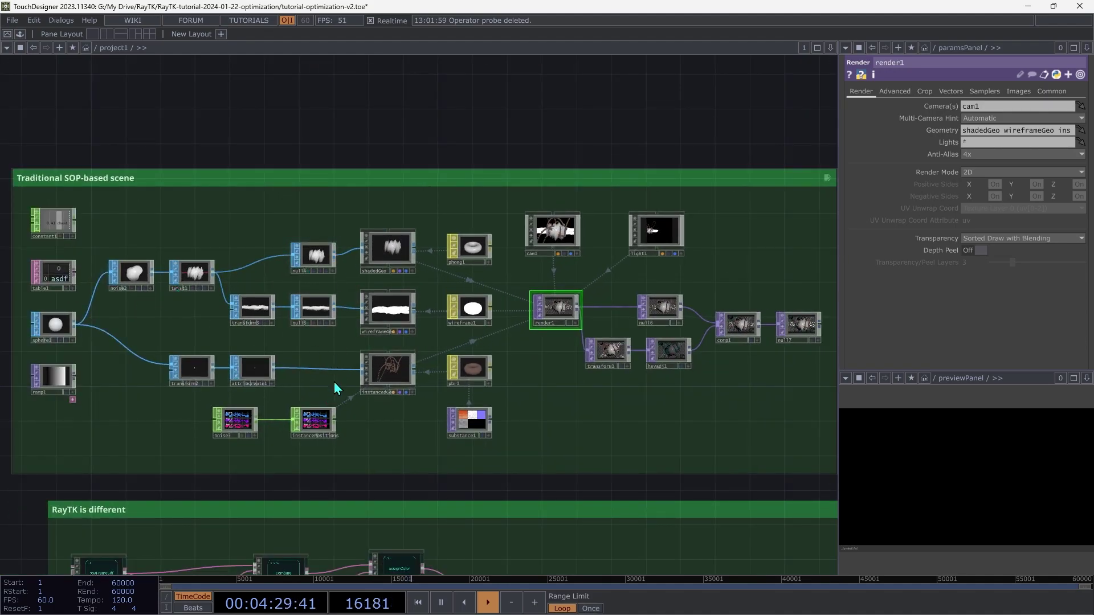
Step: Compare the shadedGeo geometry with render1, and examine the phong1 and pbr1 materials that feed the render
click(392, 252)
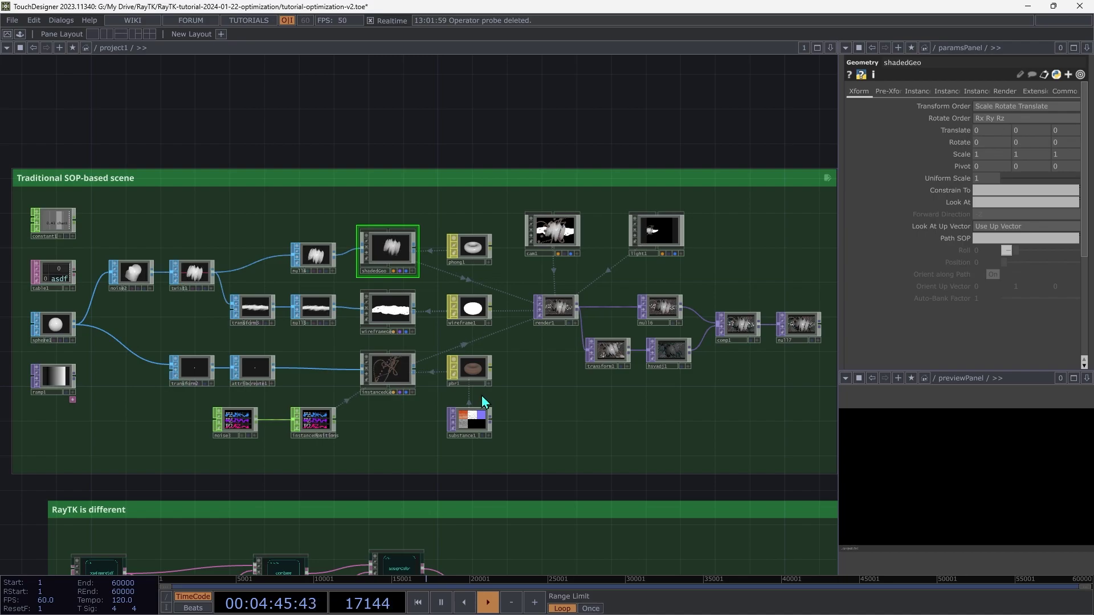
click(555, 313)
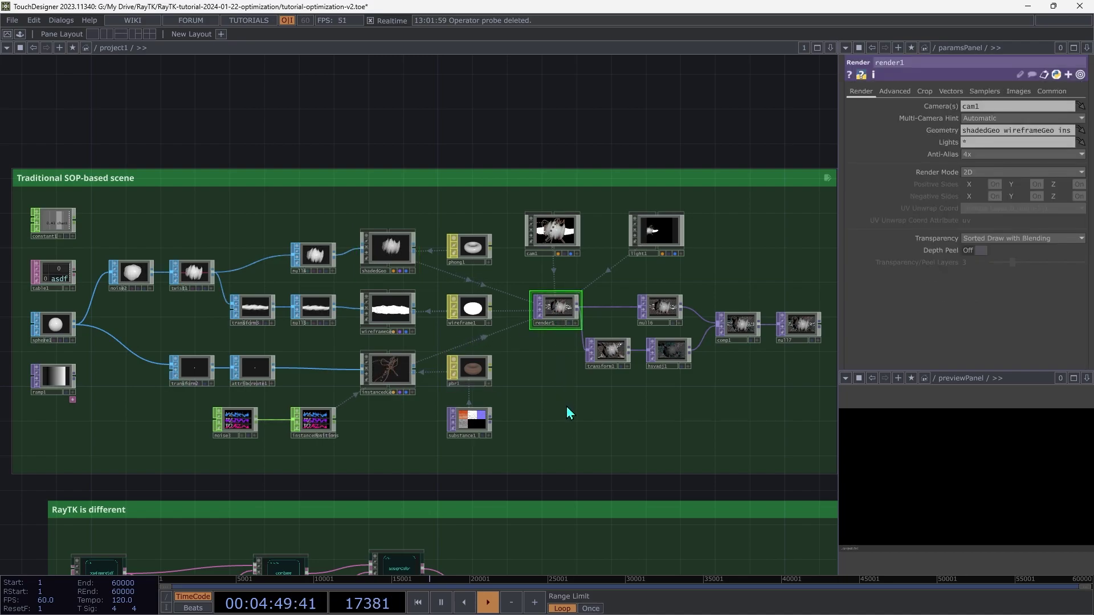
click(392, 249)
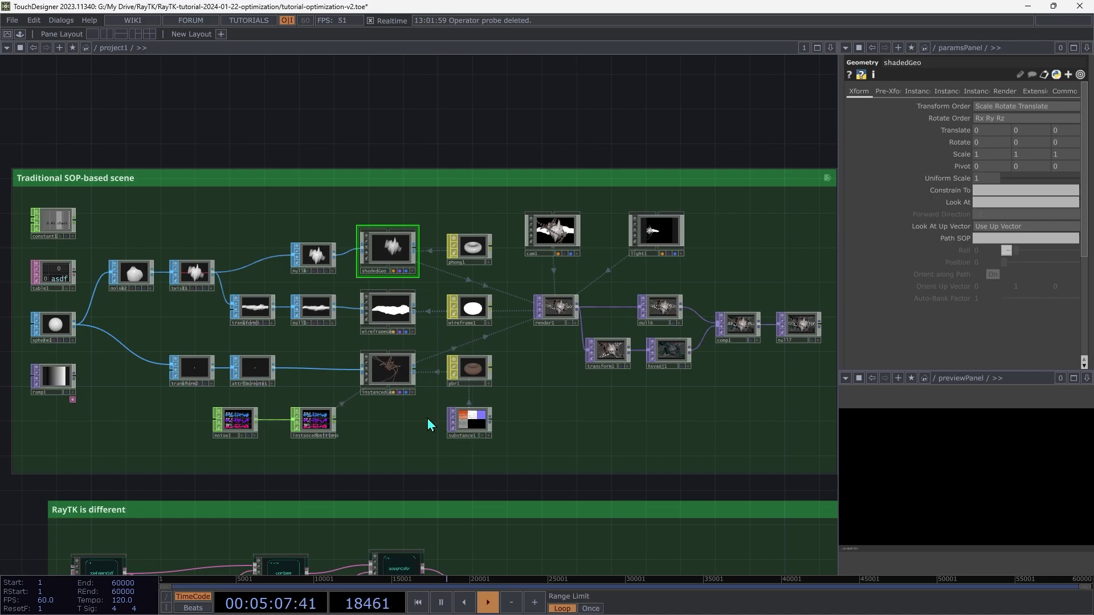
scroll(520, 325, up, 5)
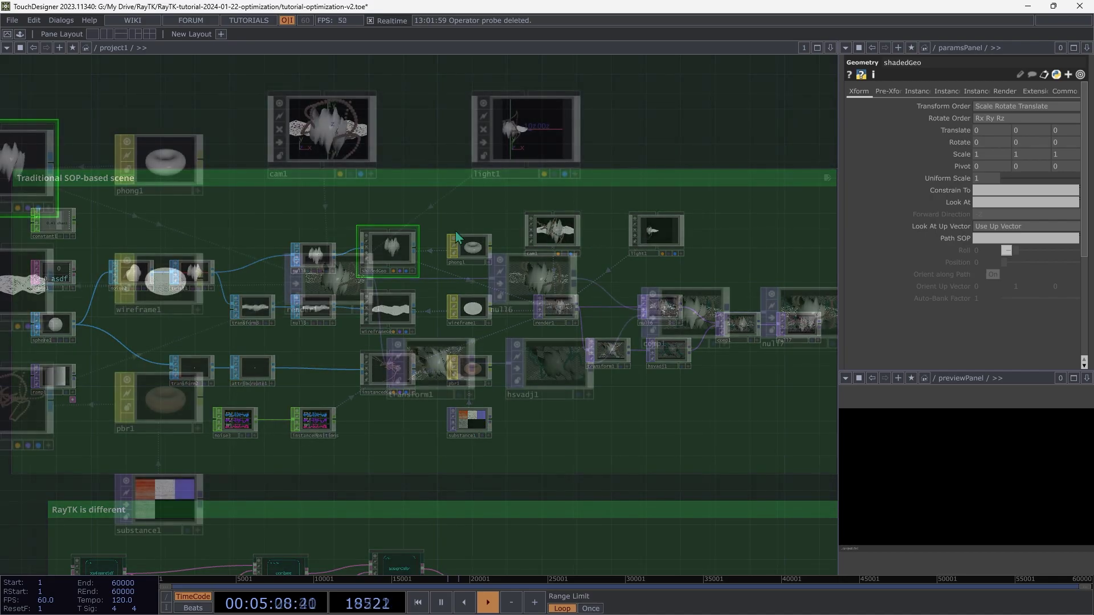
click(179, 167)
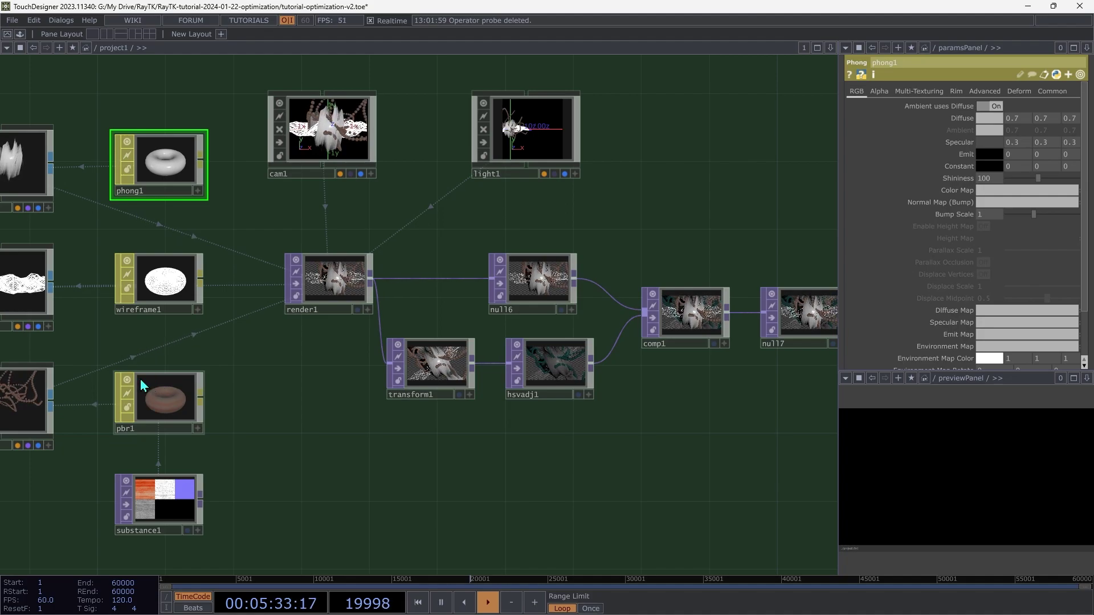
click(198, 428)
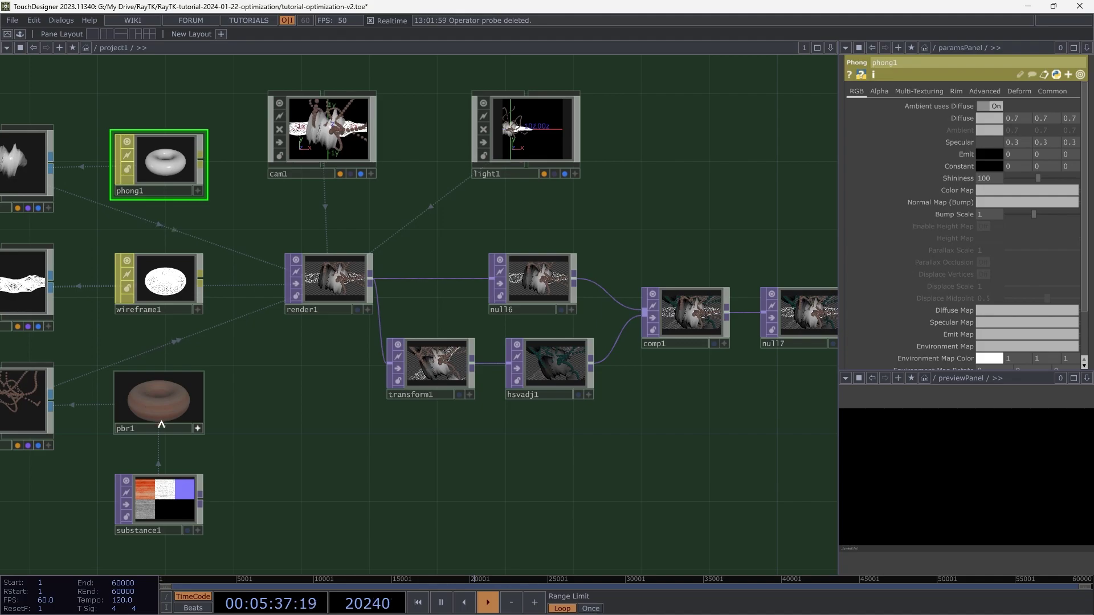
click(197, 428)
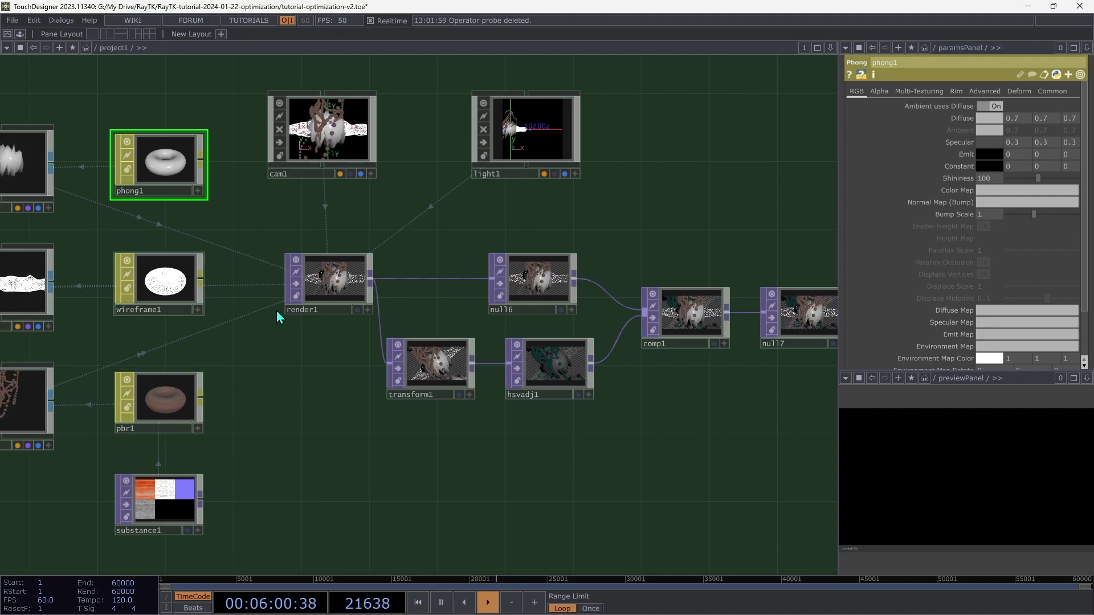
click(329, 283)
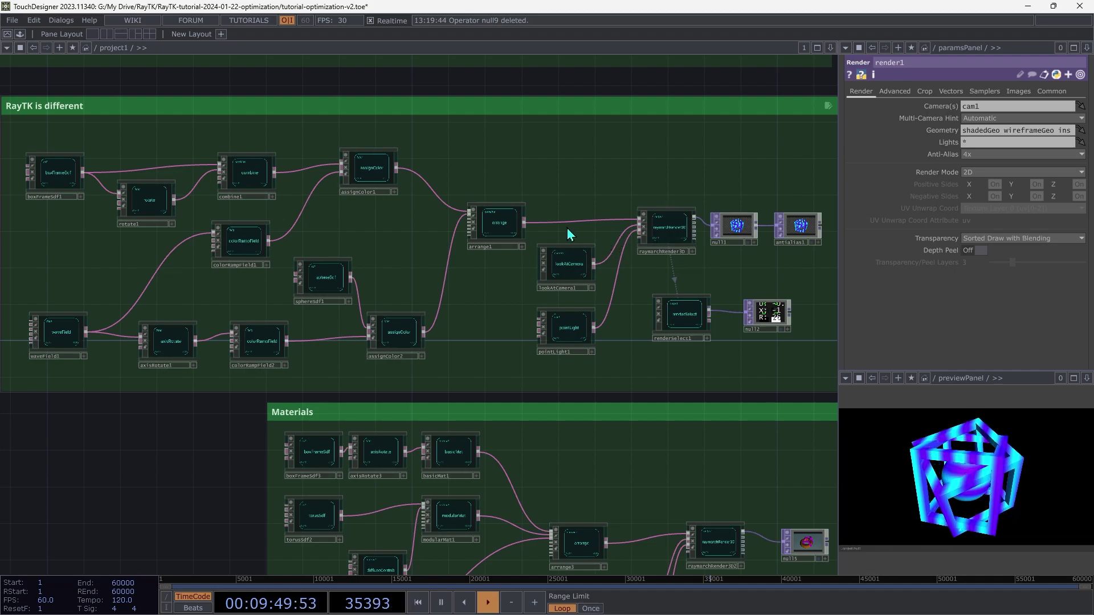
Step: Review the boxFrameSdf1, combine1, rotate1 and raymarchRender3D operators in the "RayTK is different" network
click(246, 181)
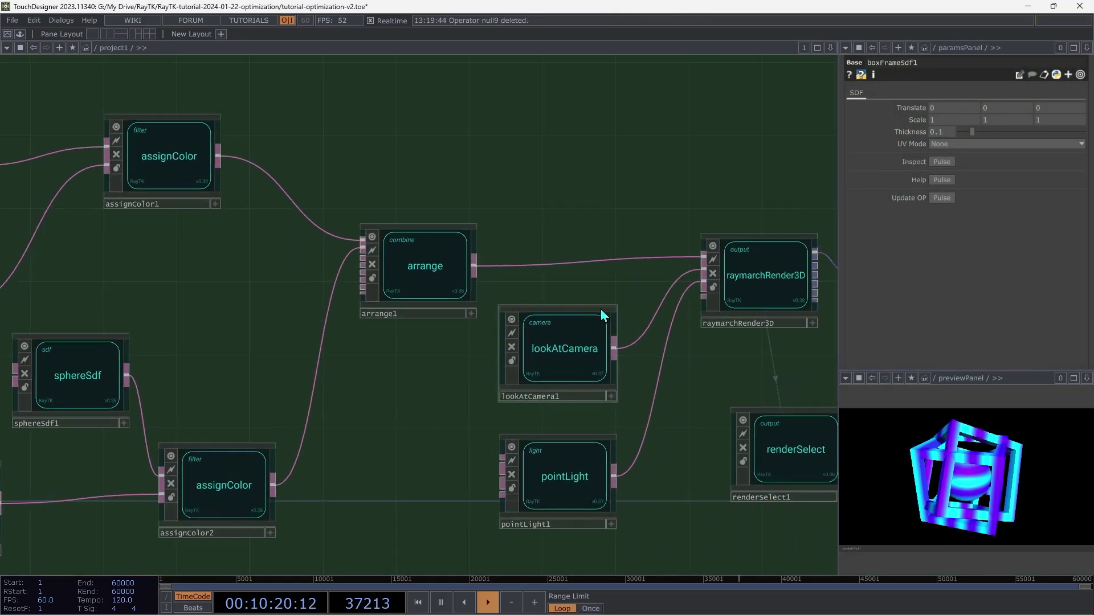
drag(655, 188, 298, 167)
click(477, 257)
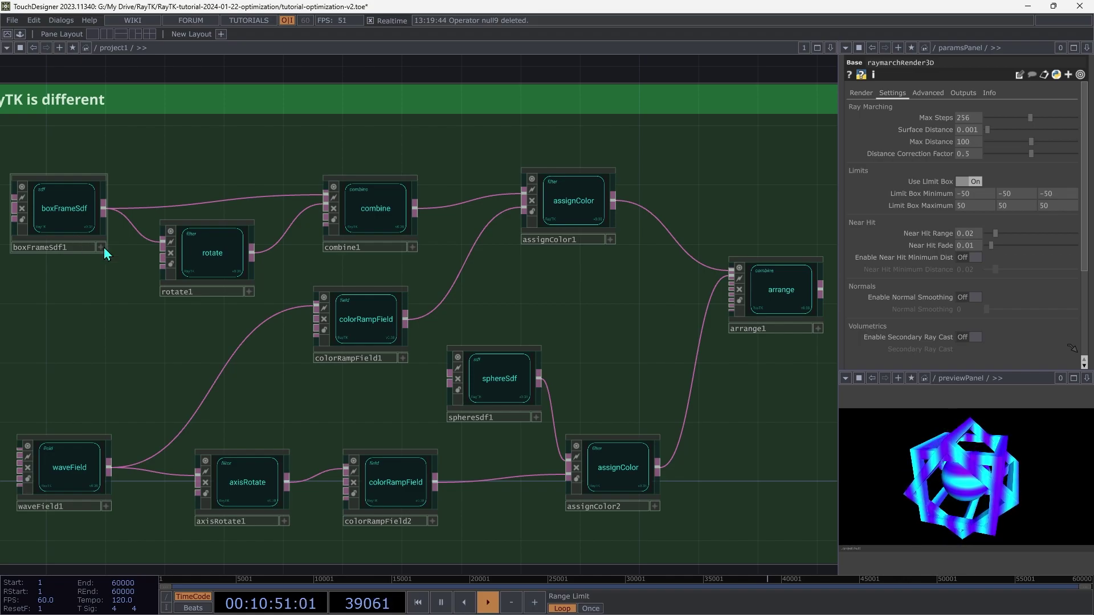
click(71, 213)
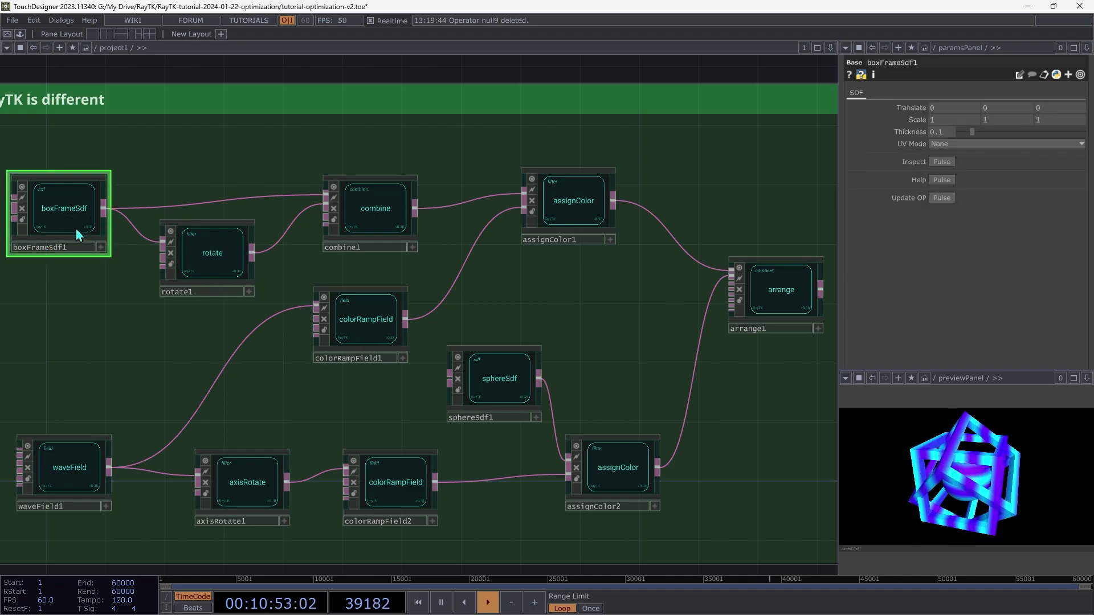
click(373, 214)
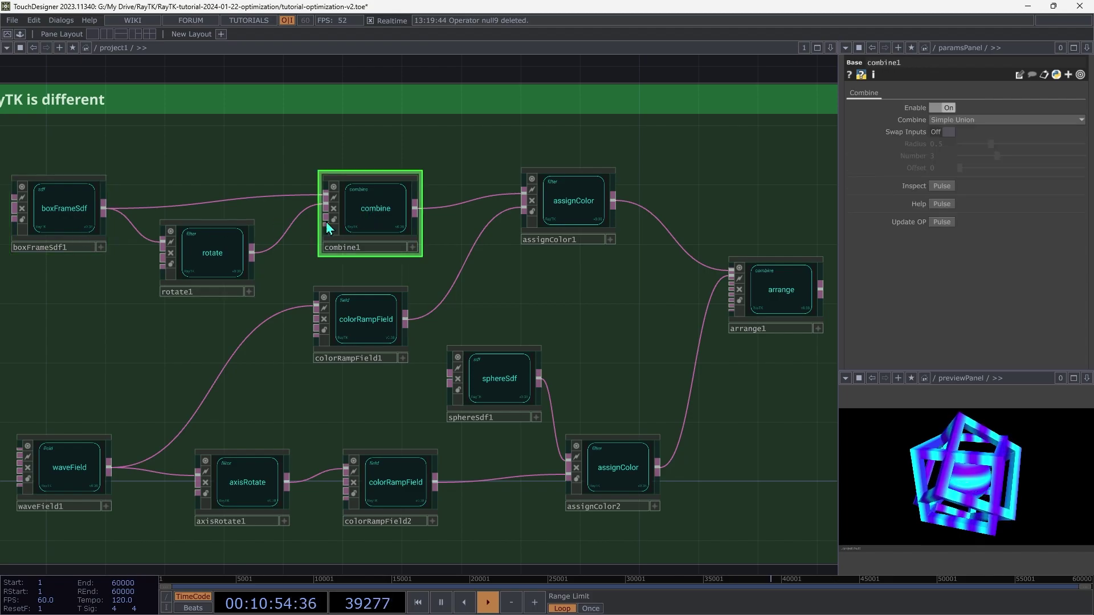
click(214, 247)
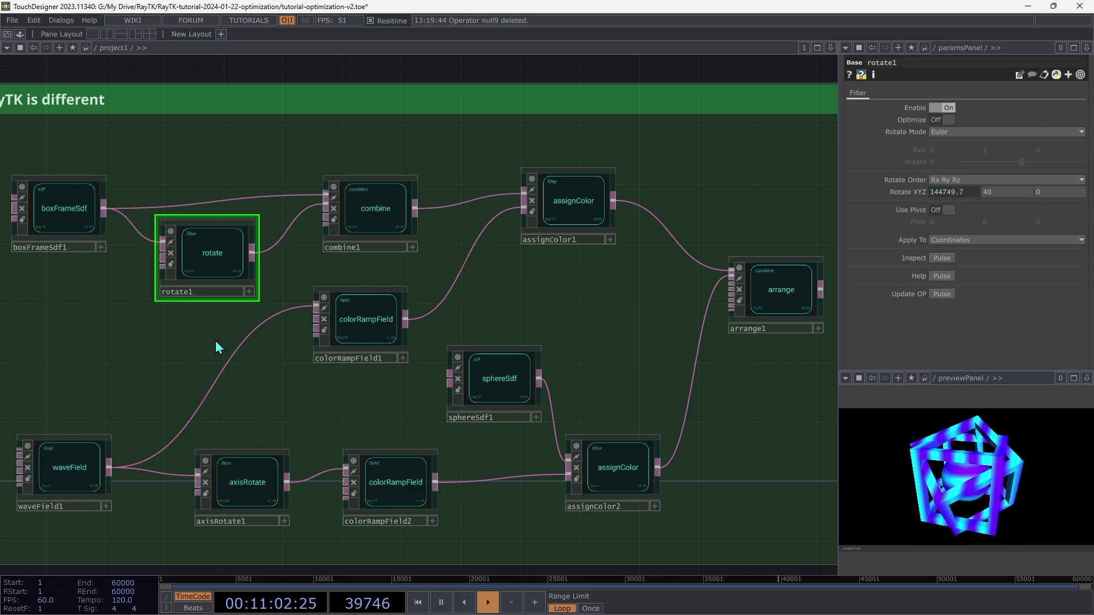
click(63, 207)
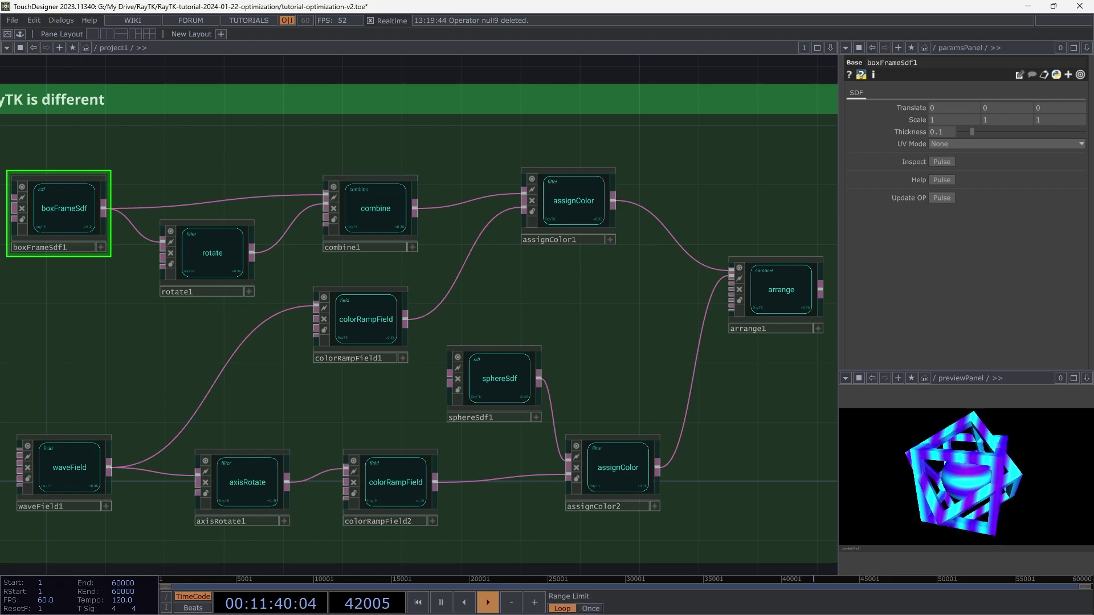
Step: Look inside the raymarchRender3D component and examine its render_glsl operator
scroll(419, 307, up, 2)
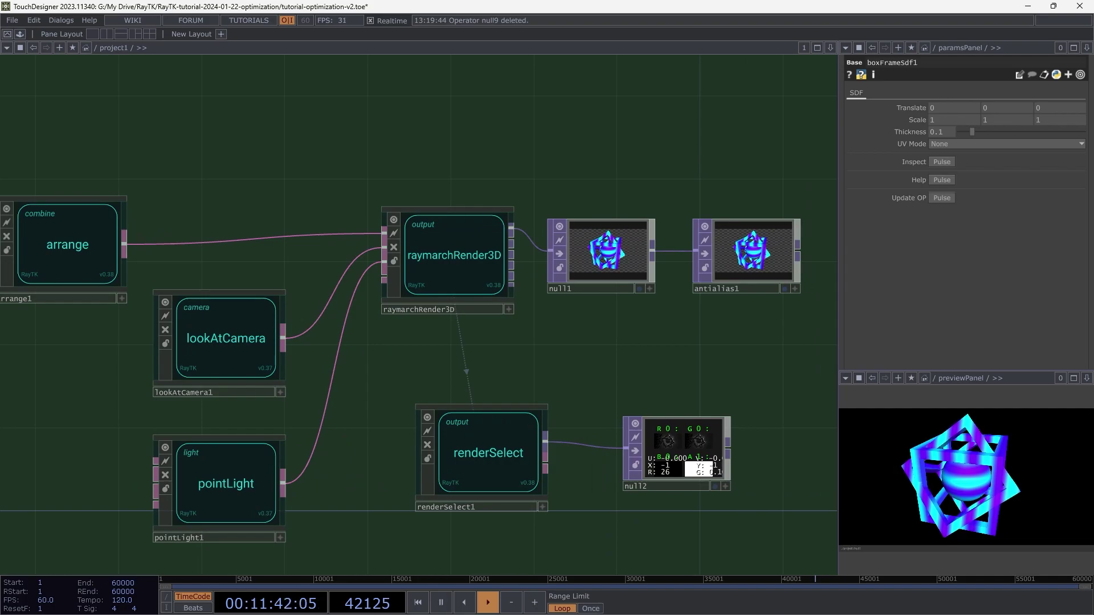
click(430, 279)
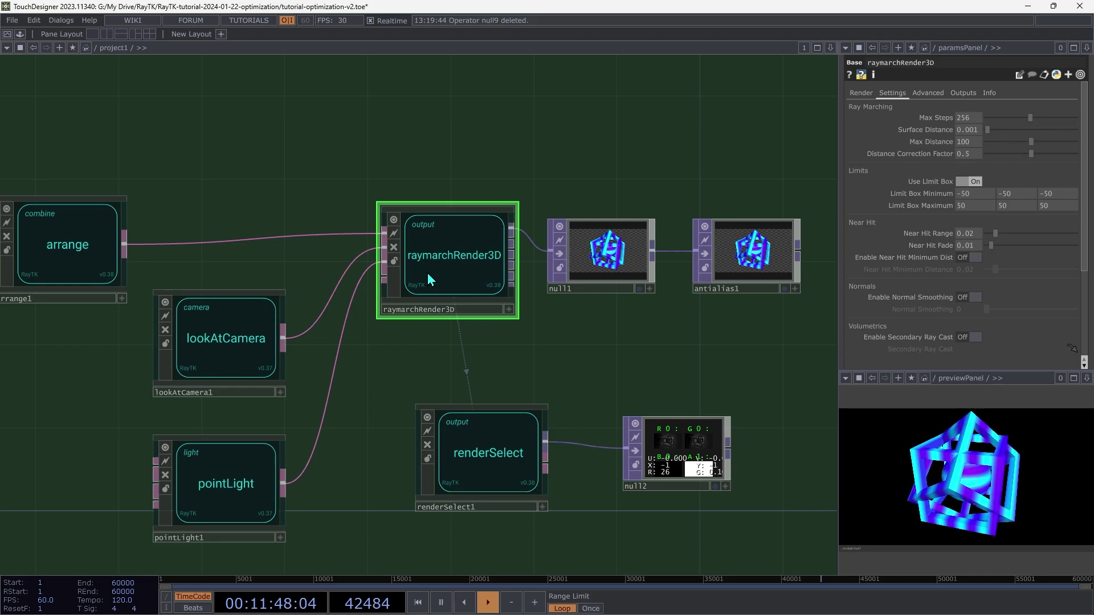
scroll(430, 279, up, 6)
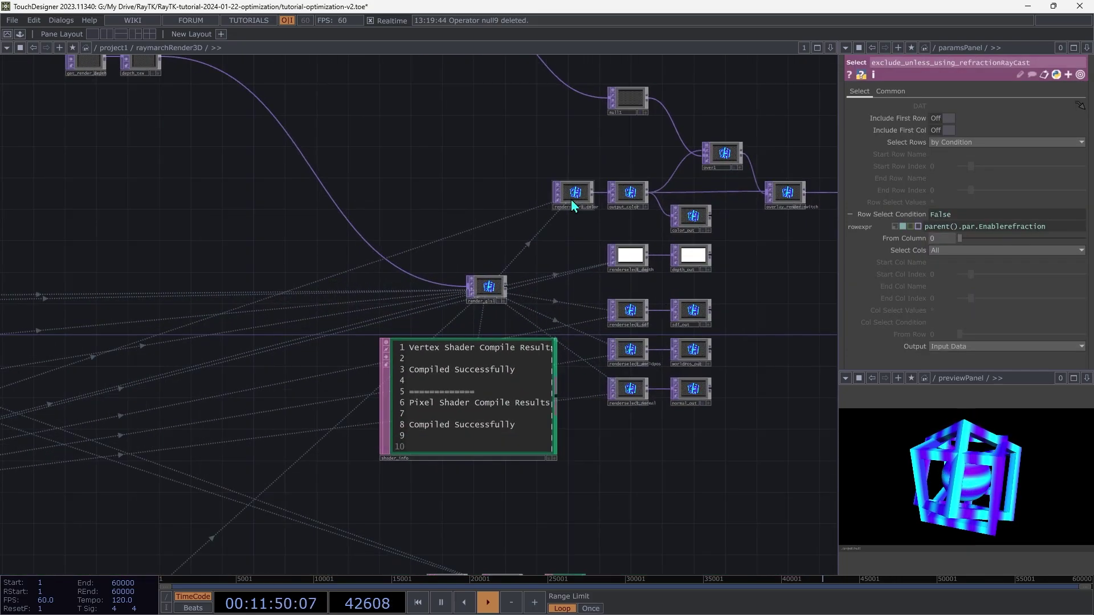
scroll(399, 383, up, 5)
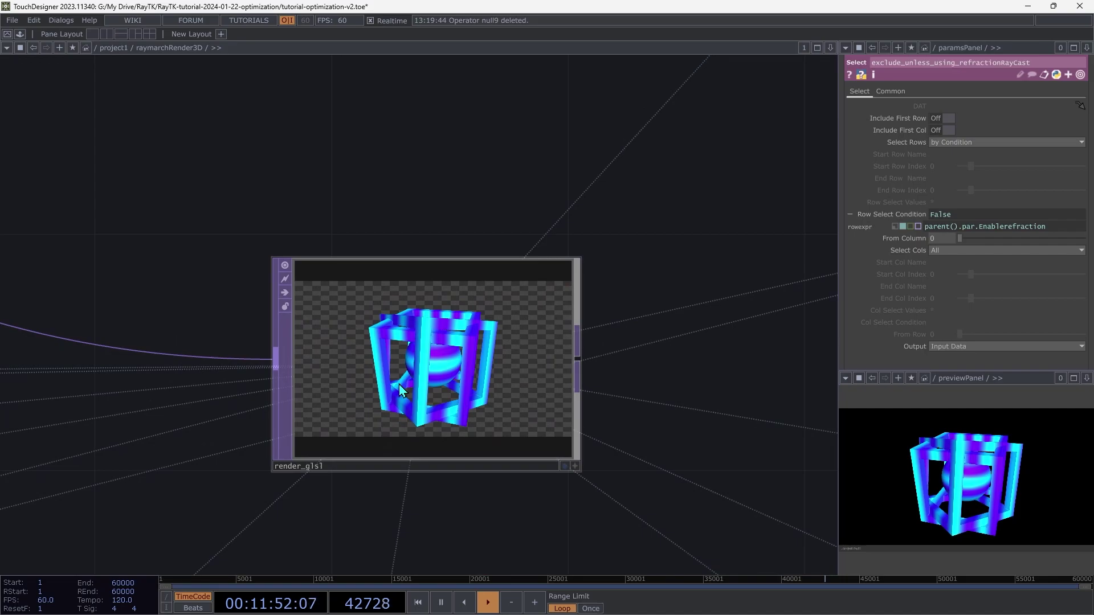
scroll(399, 384, down, 3)
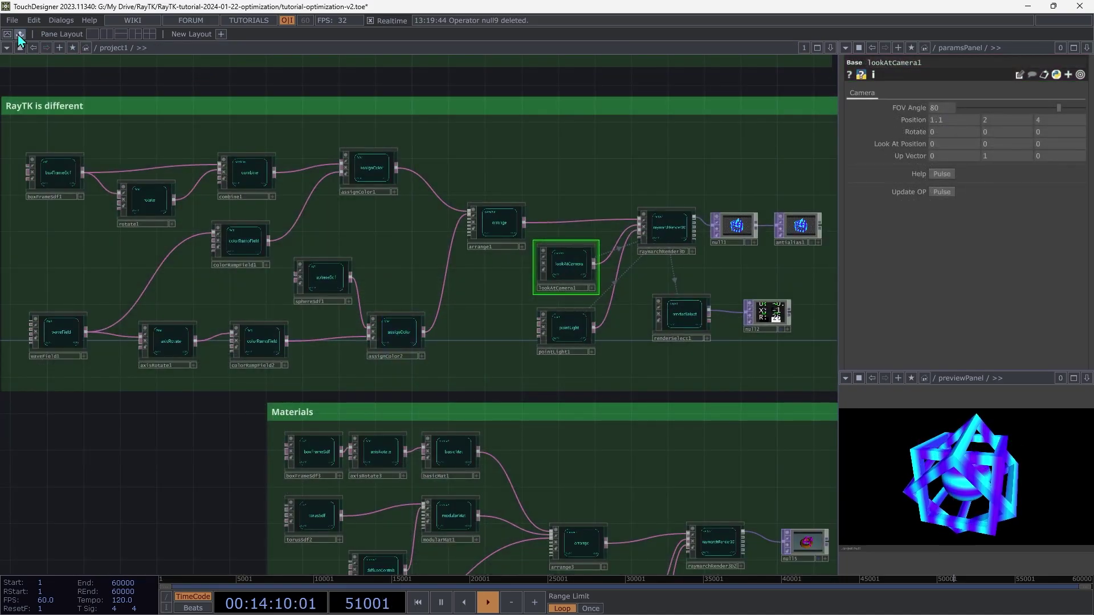
Step: Add the probe component from the palette's Tools above the arrange1 operator and show its Probe parameters
click(19, 34)
scroll(41, 467, down, 8)
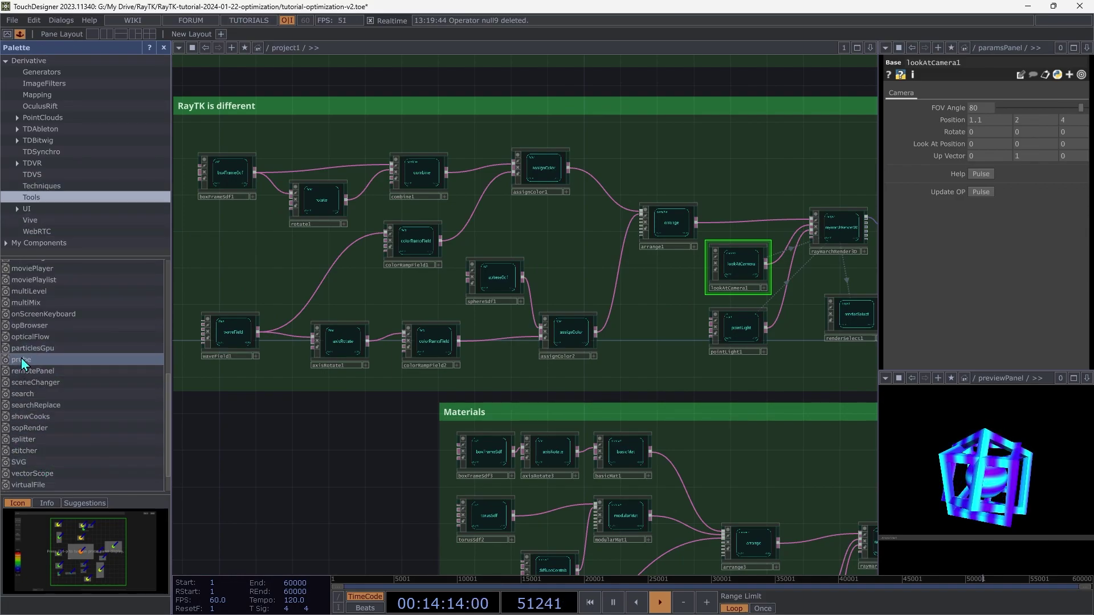
drag(25, 365, 648, 185)
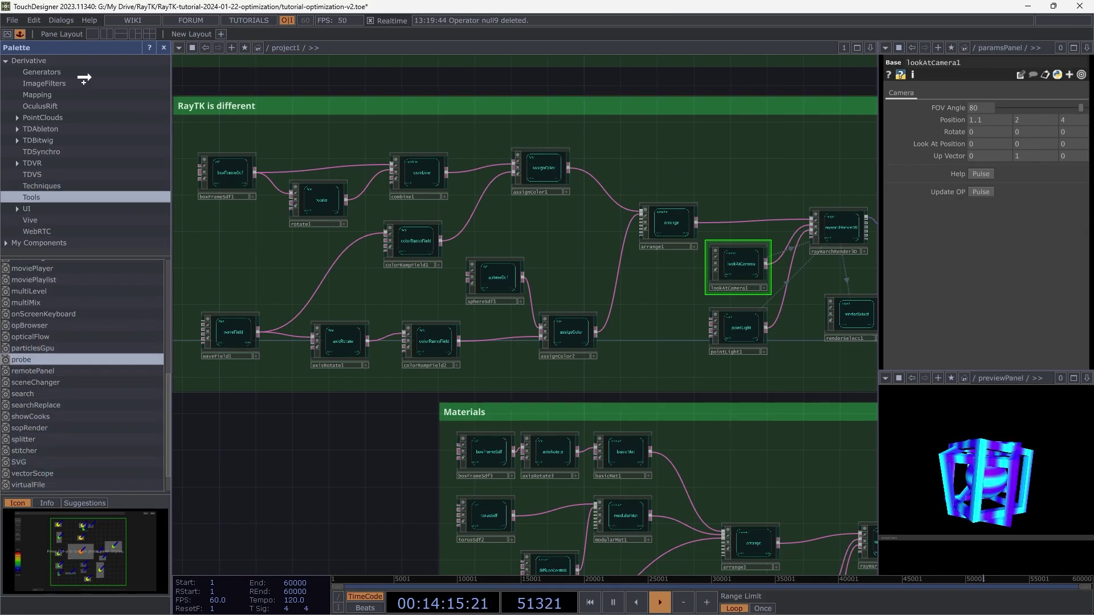
drag(85, 81, 719, 145)
click(163, 48)
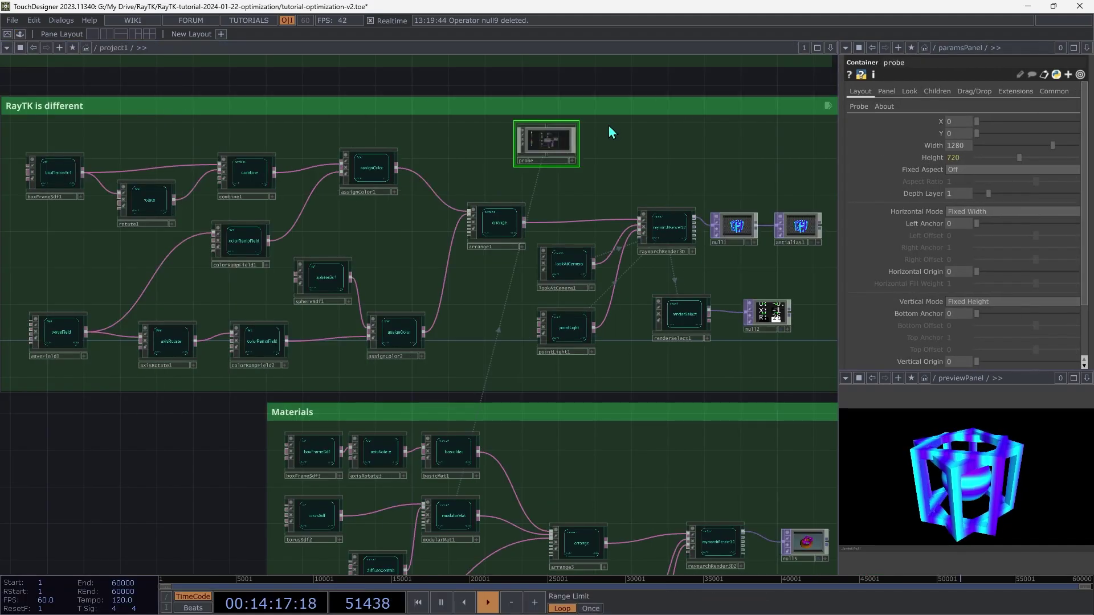
click(866, 108)
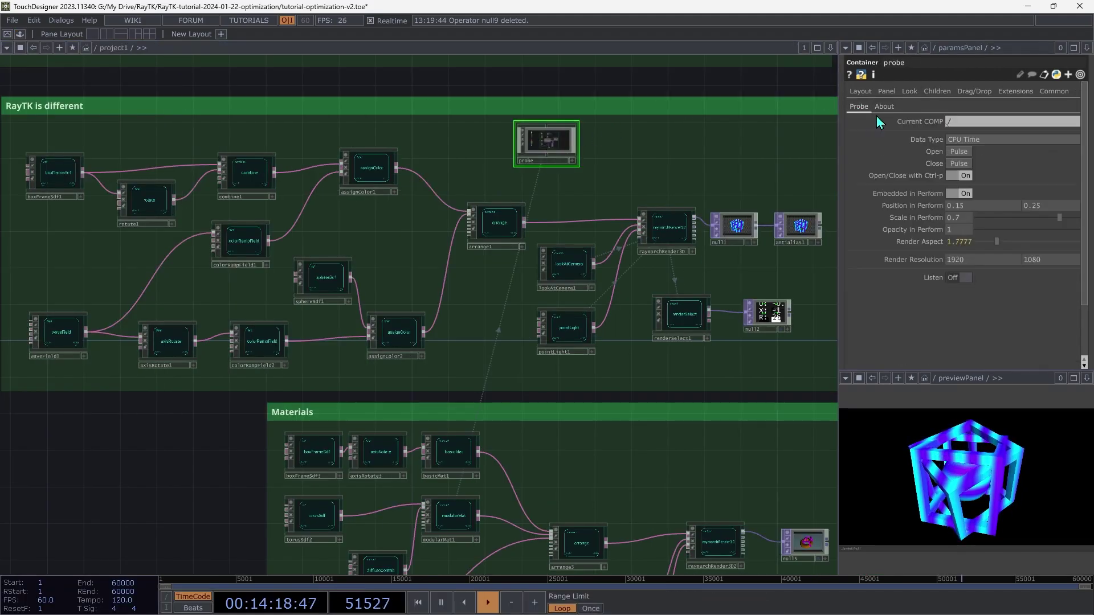
Step: Open the probe's display window and set it to show the operators inside /project1
click(957, 152)
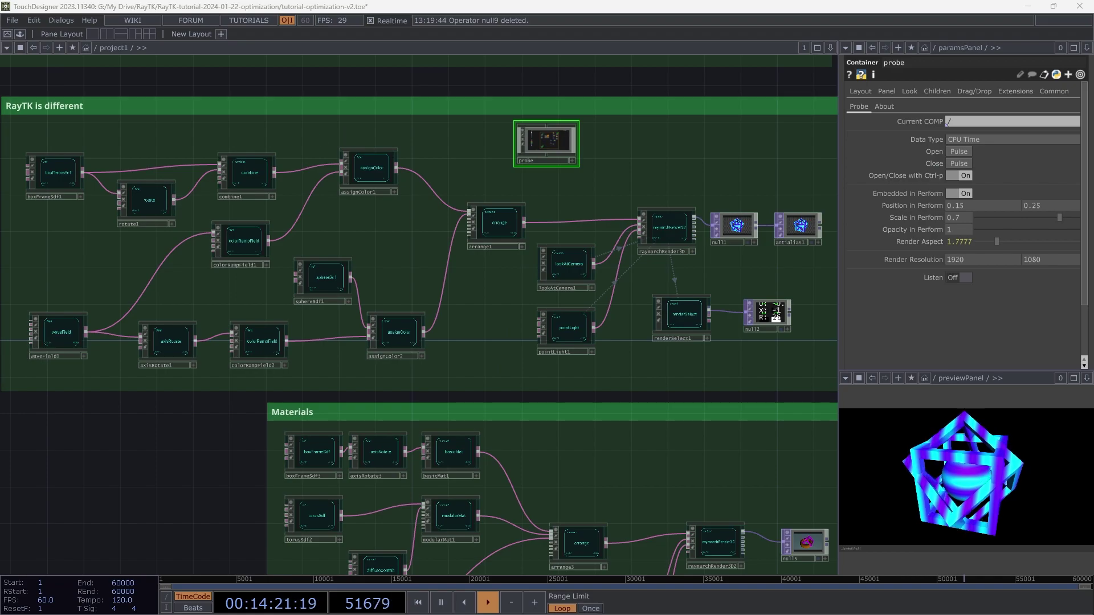
drag(110, 220, 479, 133)
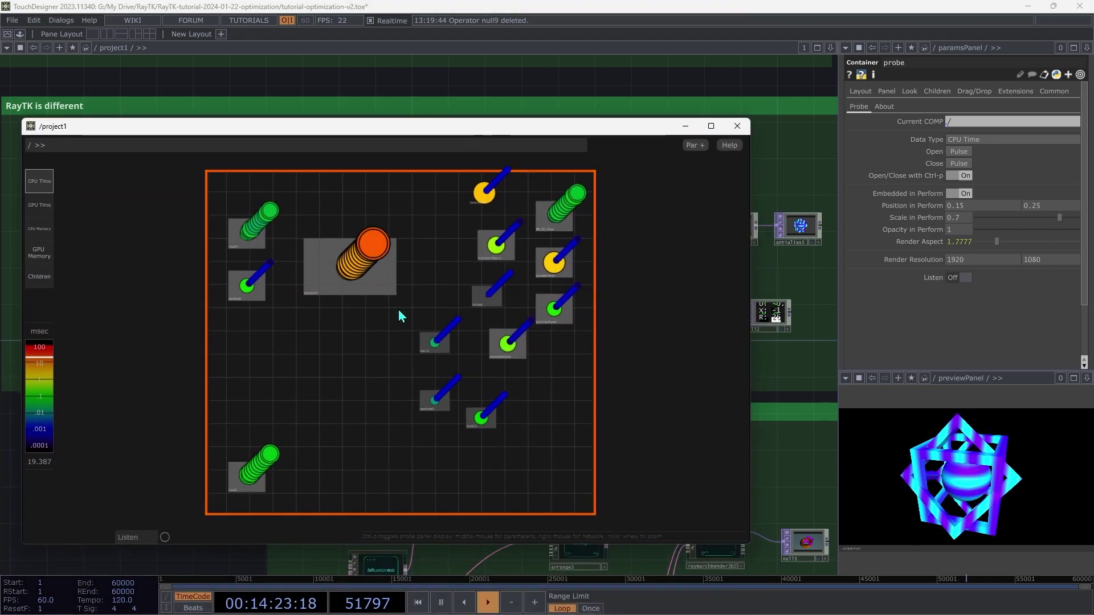
click(386, 293)
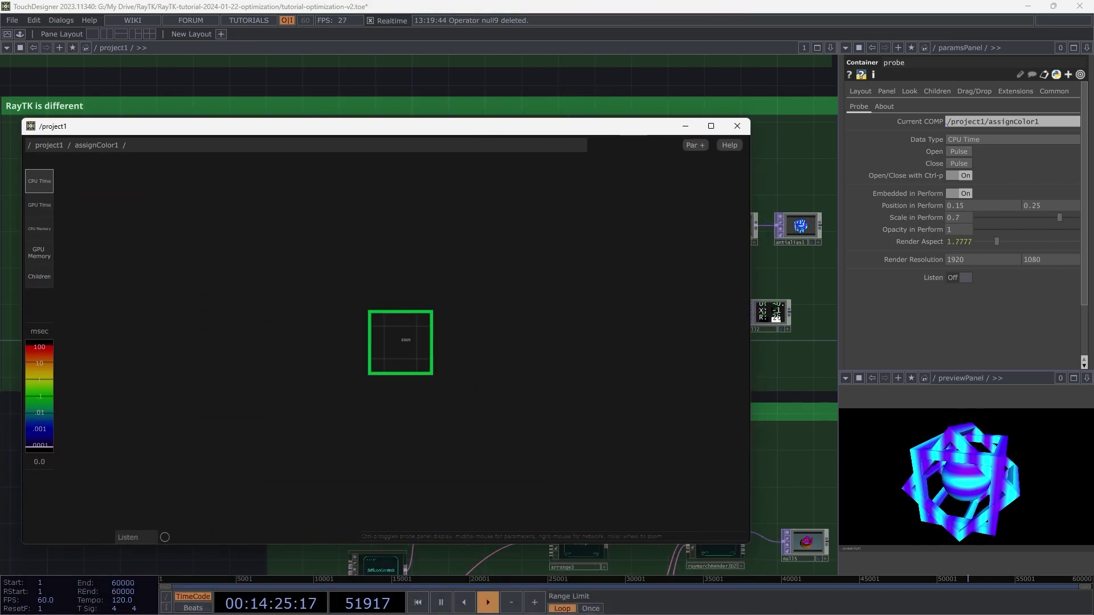
click(49, 145)
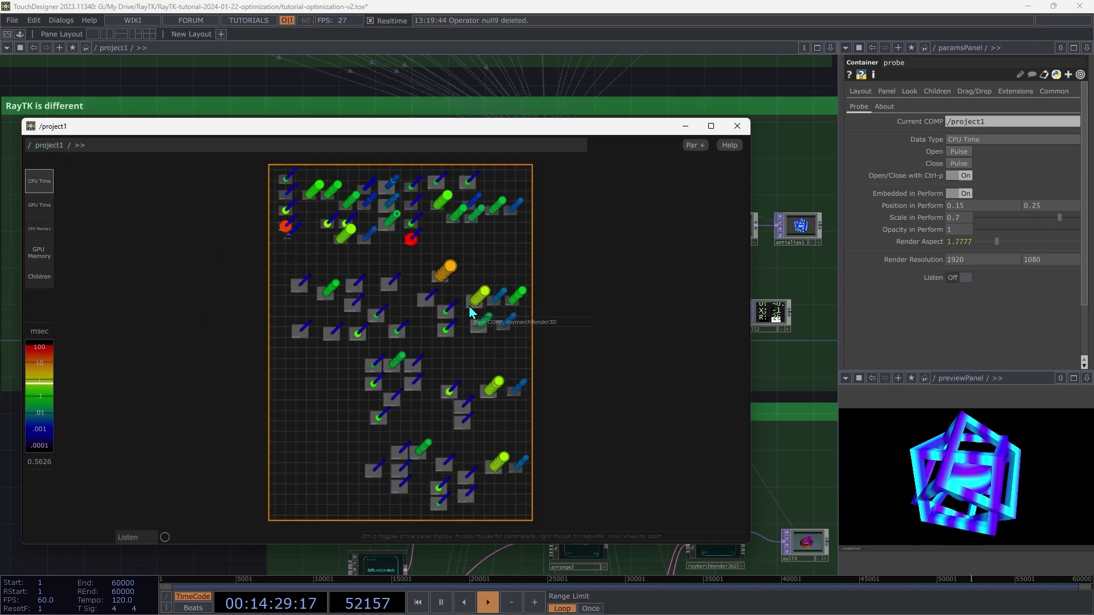
Step: Examine the CPU time and the GPU time of raymarchRender3D and its neighbouring operators in the probe
scroll(471, 311, up, 5)
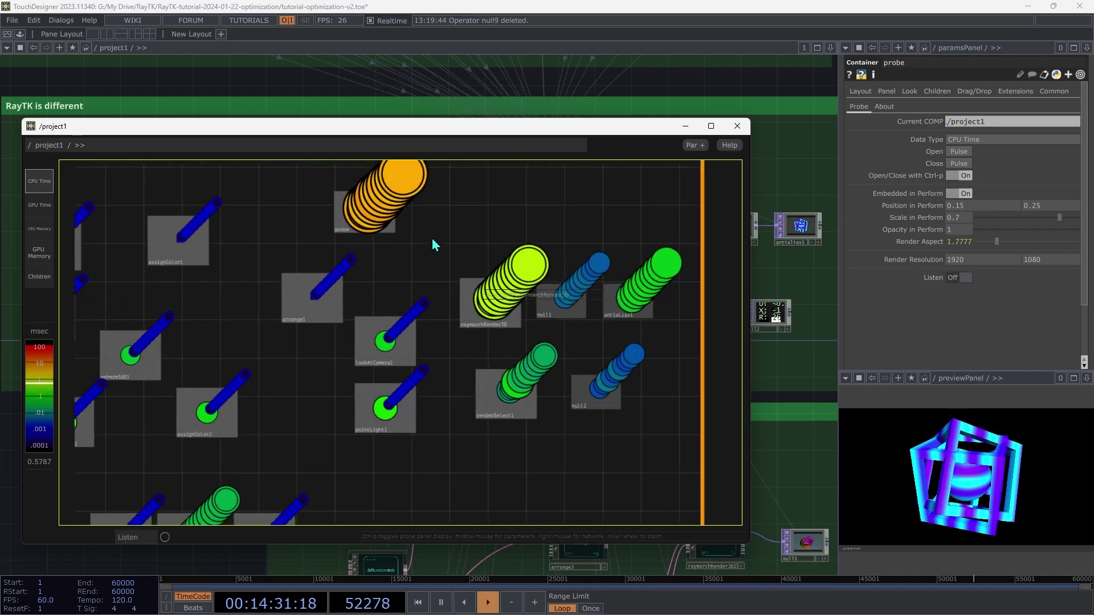
scroll(488, 279, down, 4)
scroll(502, 285, up, 2)
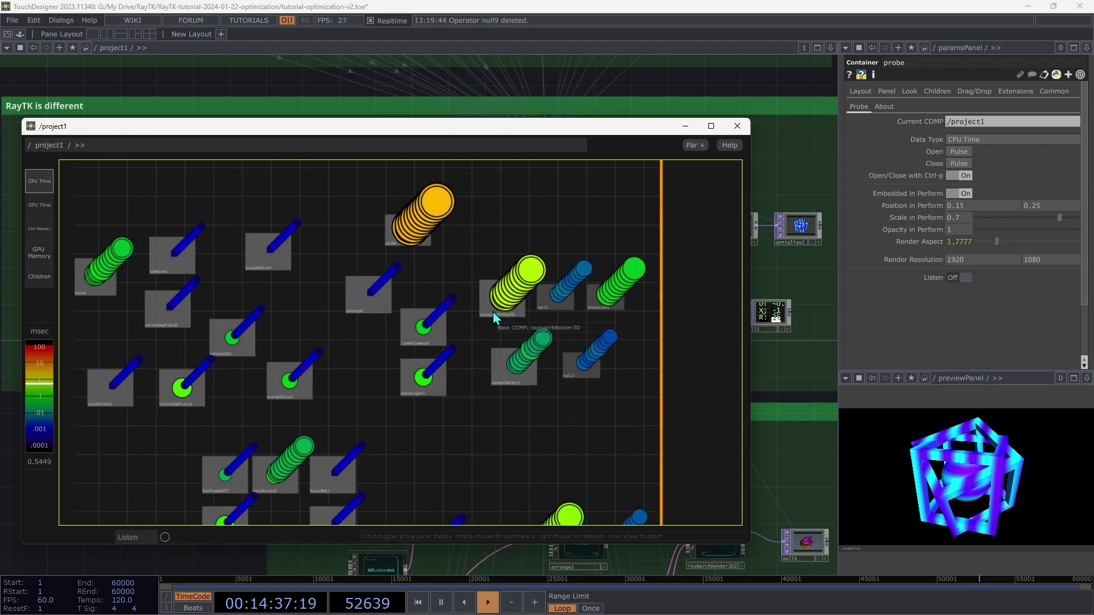
click(40, 209)
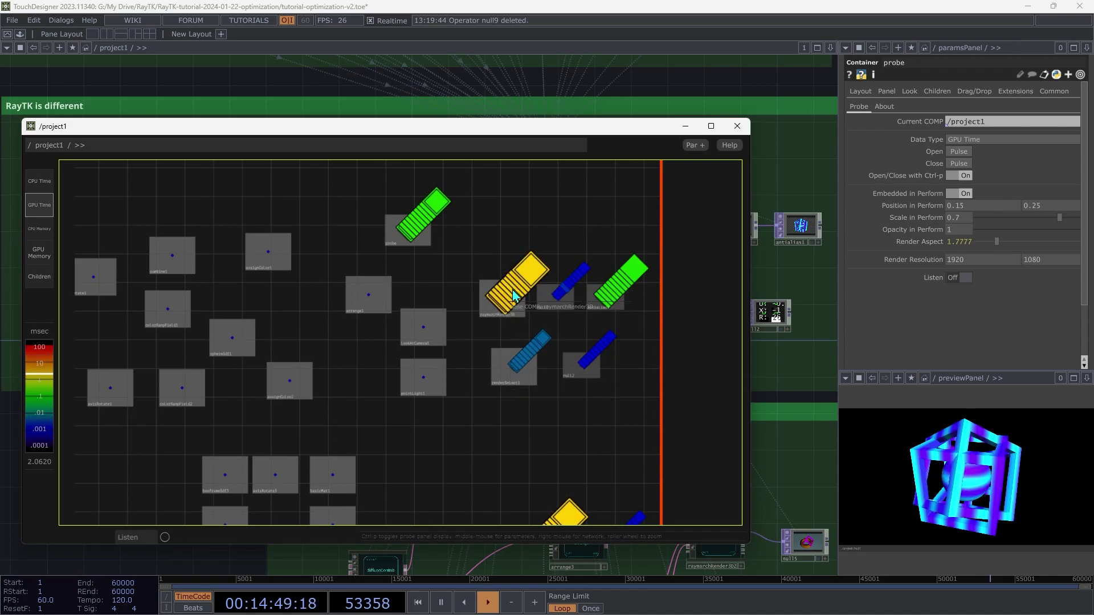
click(491, 310)
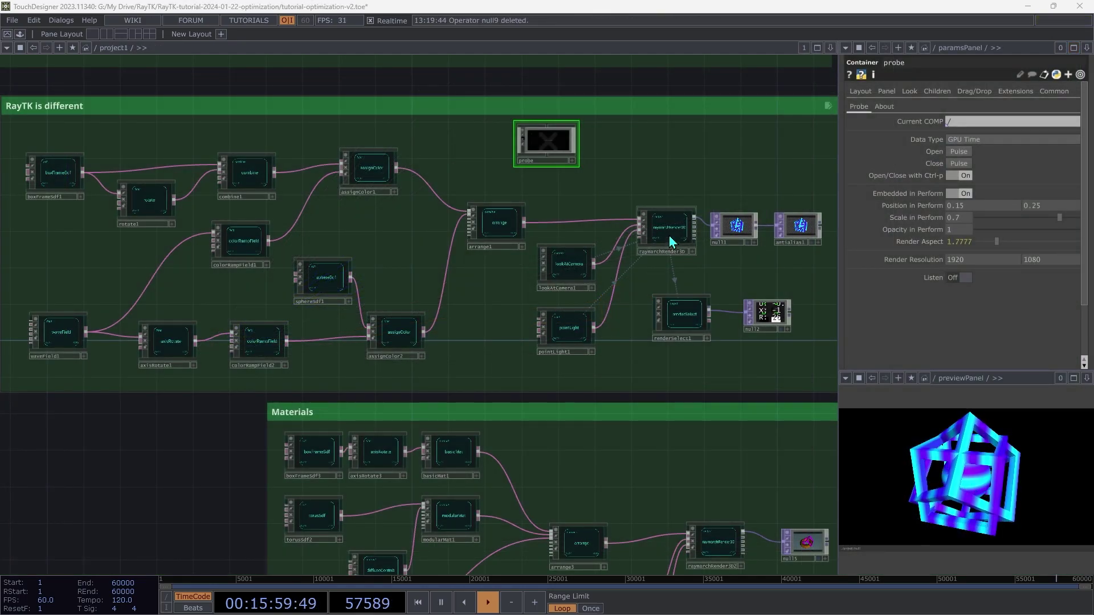
Step: Review the ray marching settings of raymarchRender3D and the SDF parameters of boxFrameSdf1
click(671, 239)
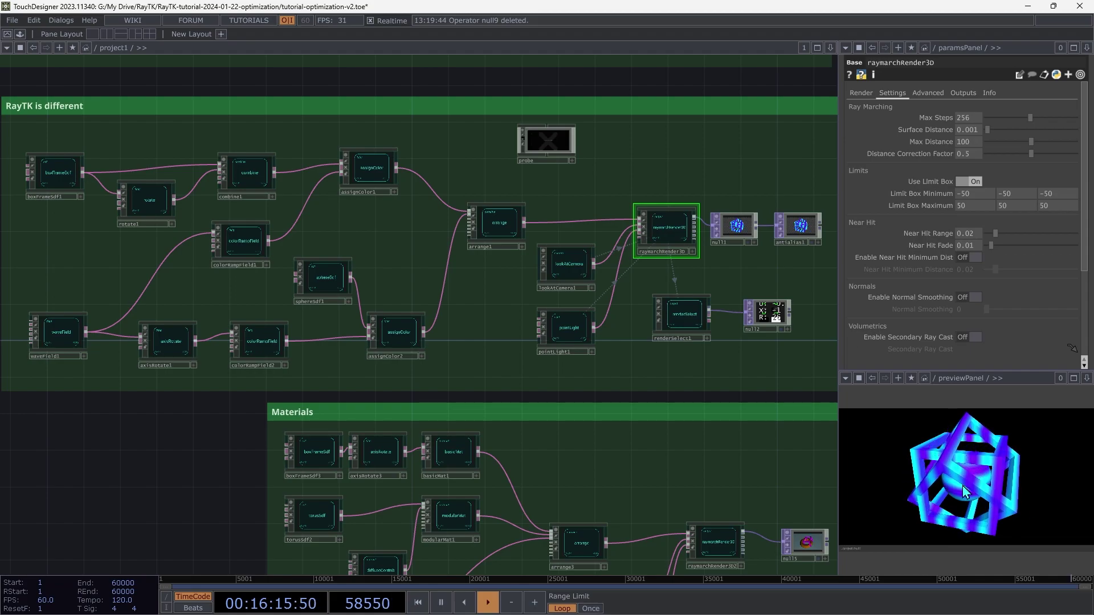
click(63, 180)
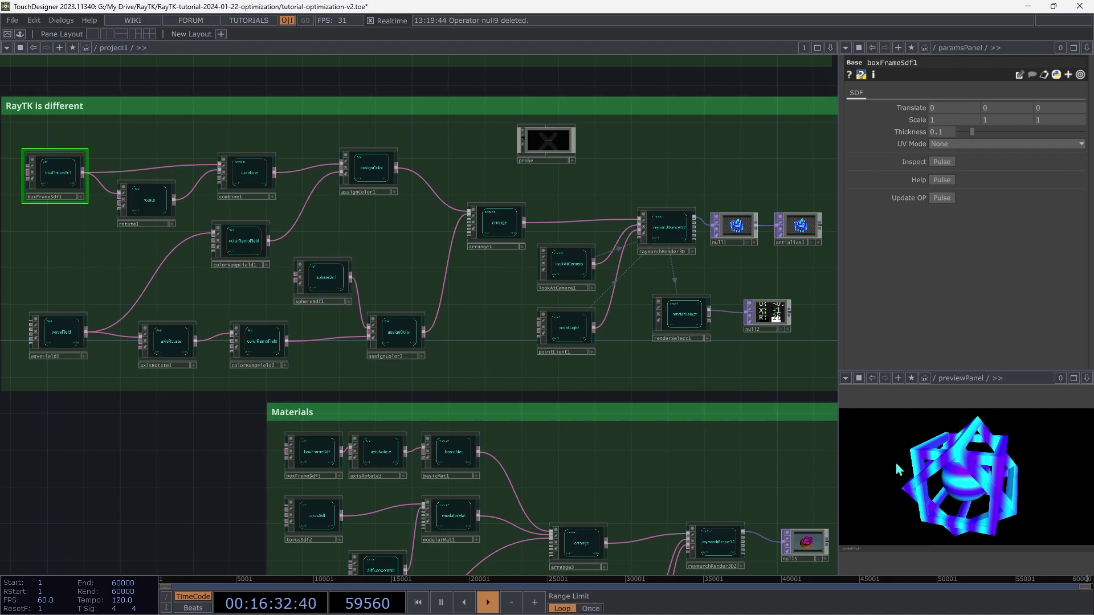
click(678, 234)
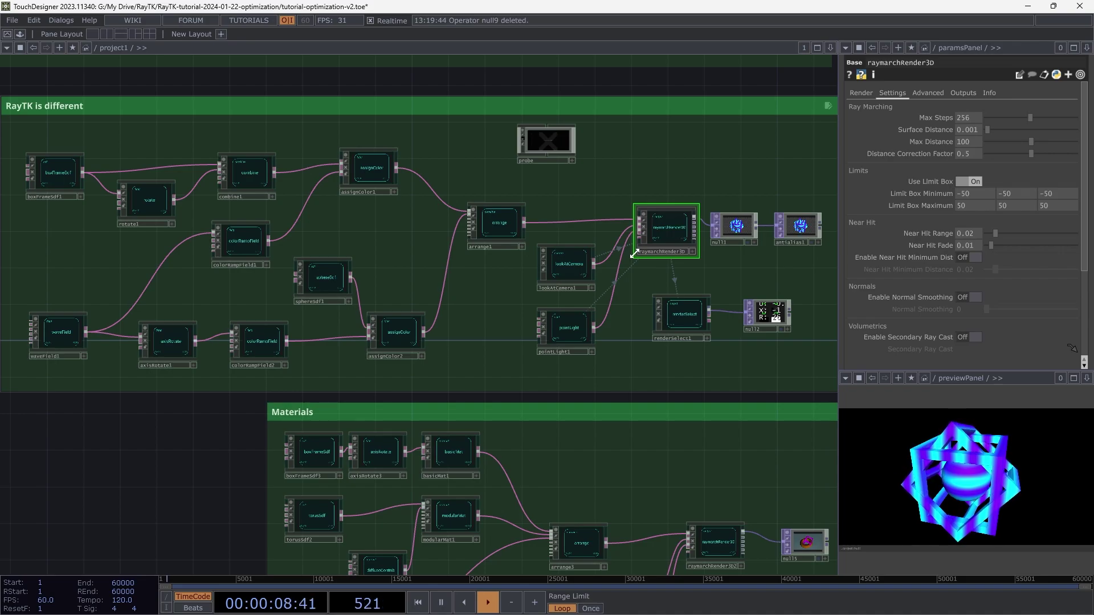
Step: Show null2 in the preview panel, inspect its pixel values in an enlarged viewer, and return to boxFrameSdf1's parameters
scroll(634, 253, up, 6)
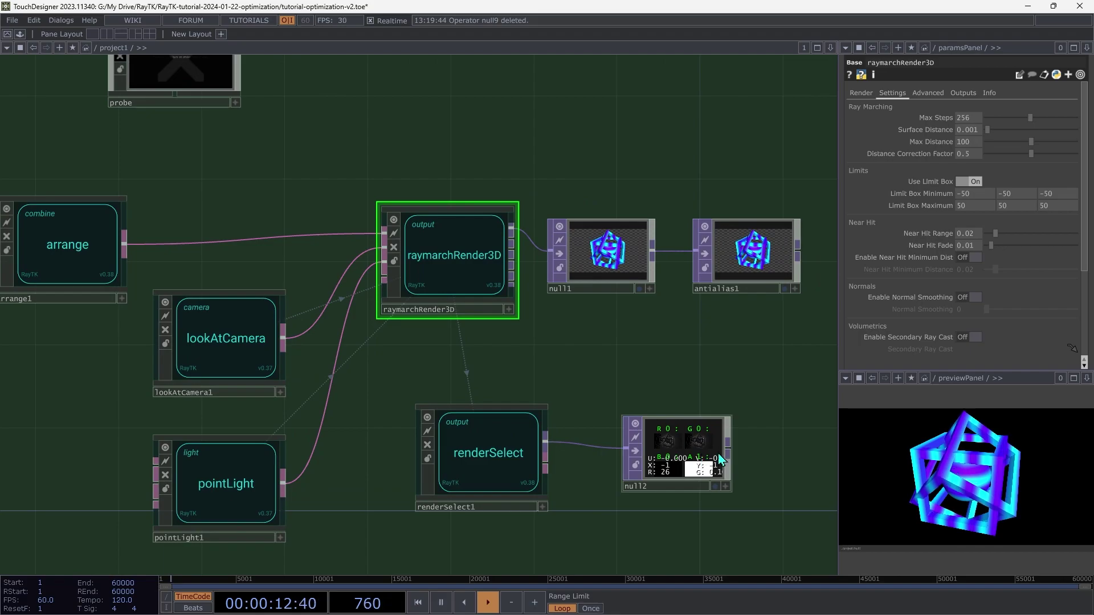
drag(696, 469, 970, 468)
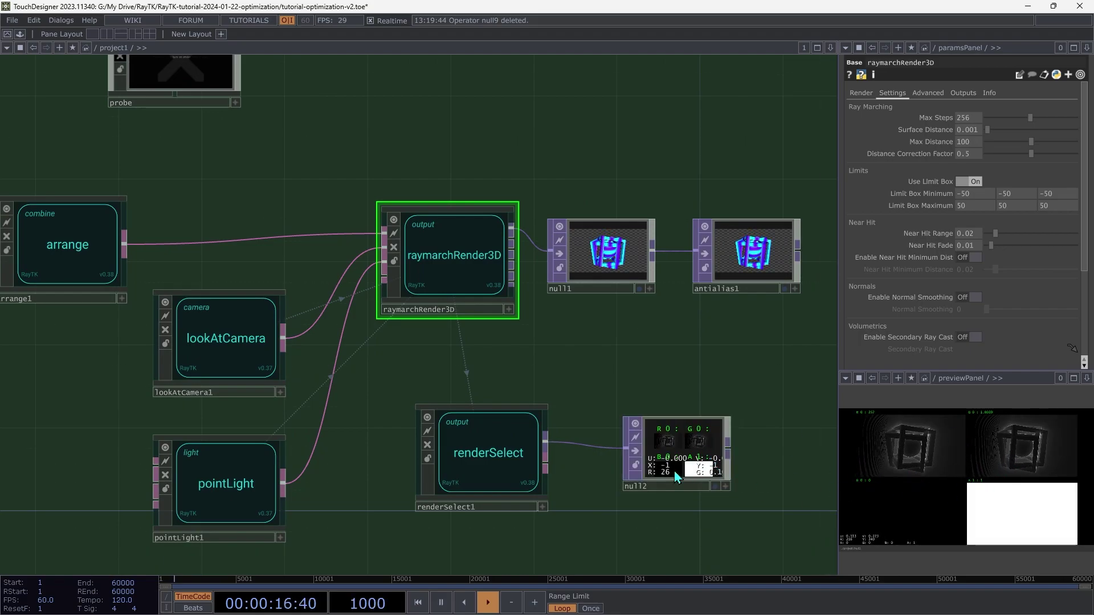
scroll(741, 490, up, 5)
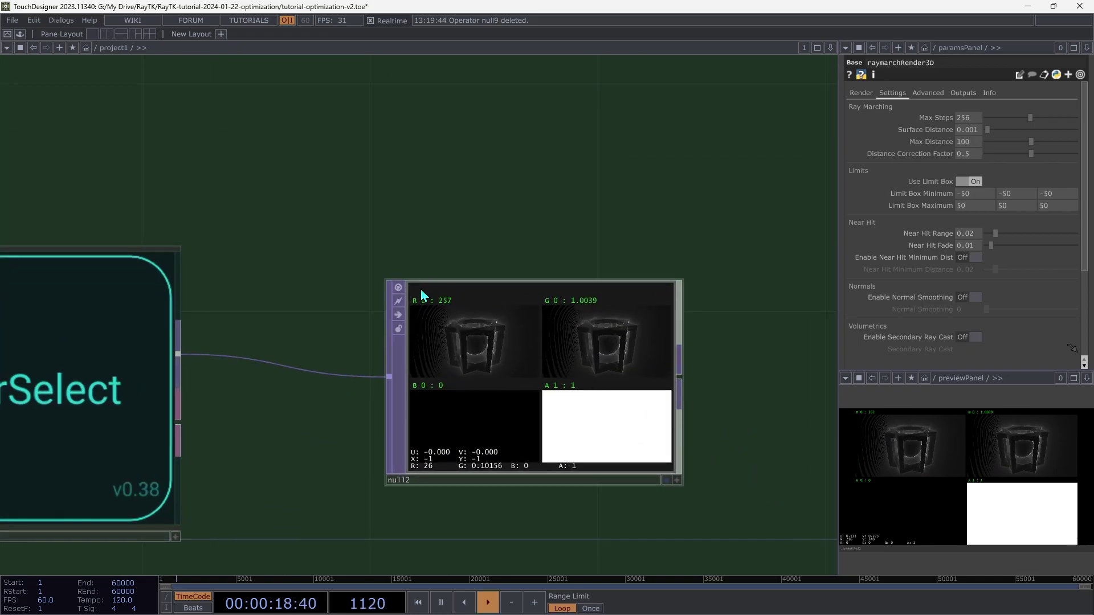
click(399, 287)
key(ctrl+z)
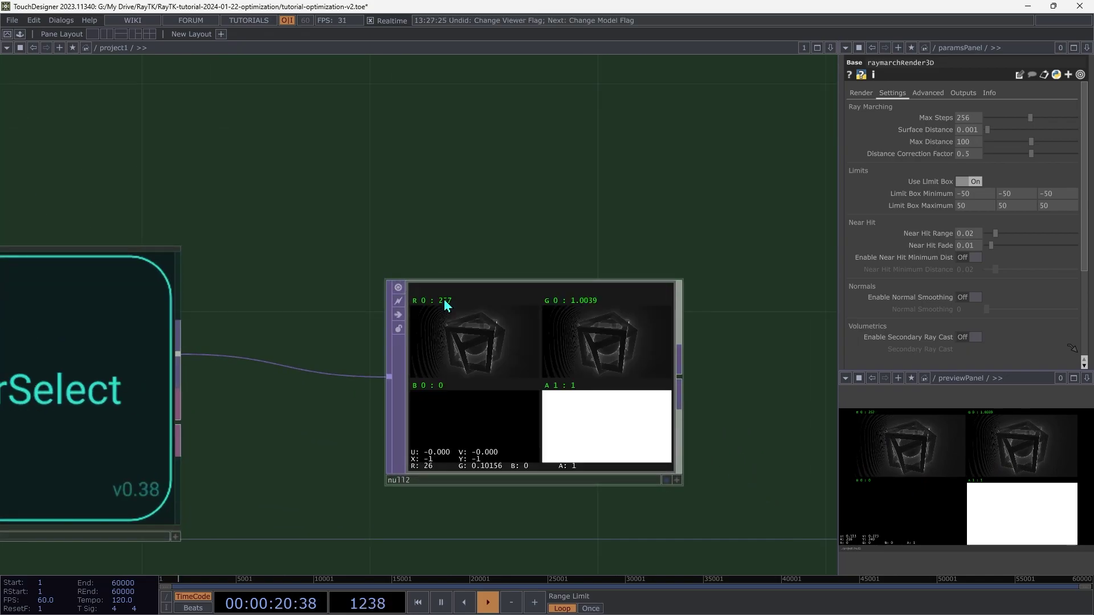
scroll(627, 365, up, 5)
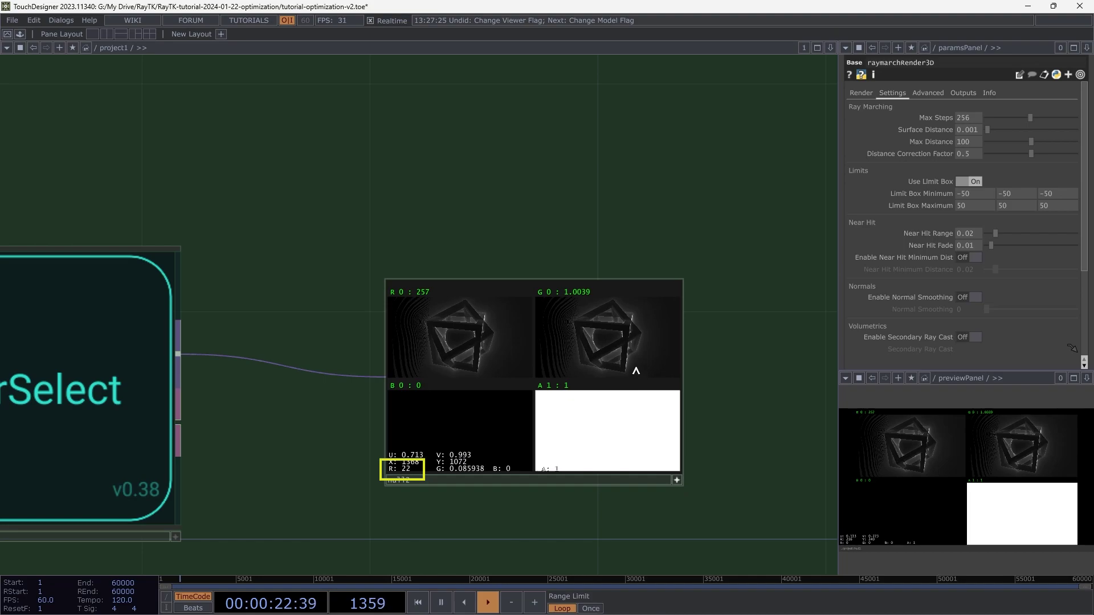
drag(591, 340, 515, 420)
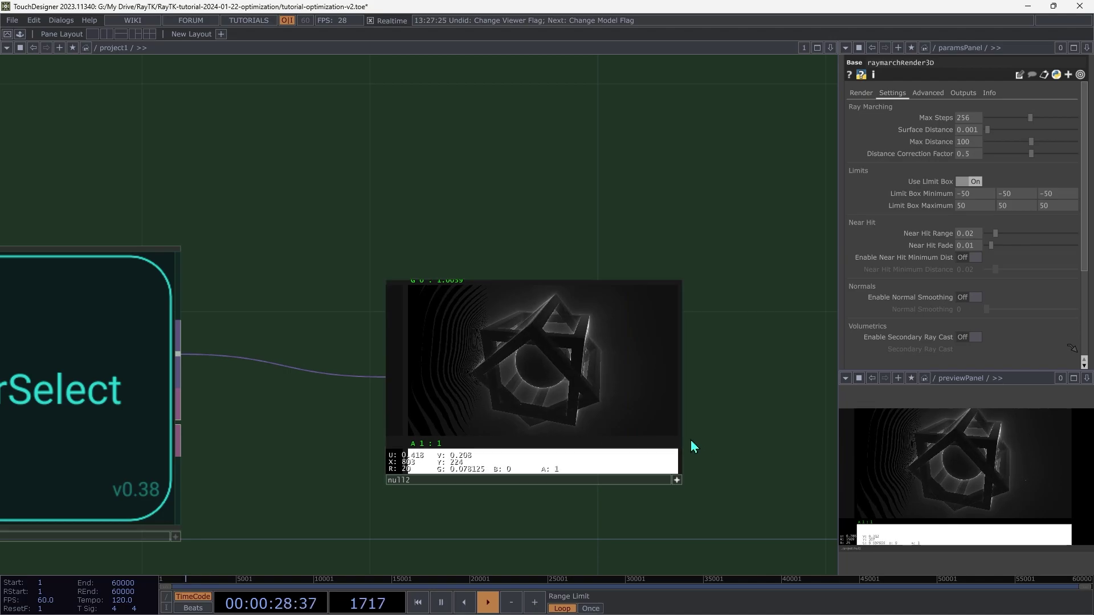
drag(681, 437, 735, 435)
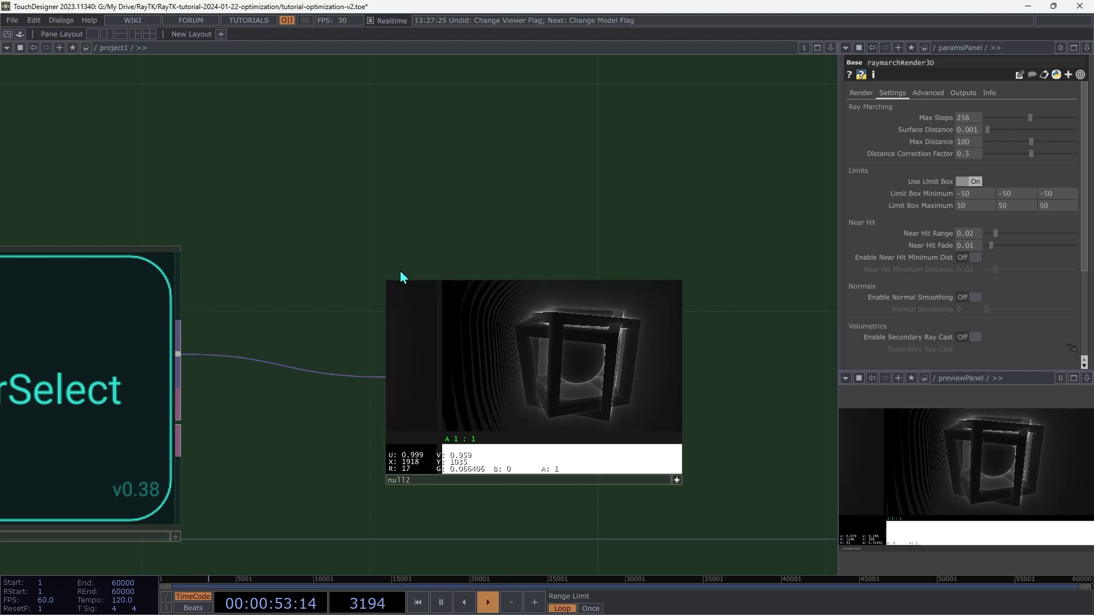
key(h)
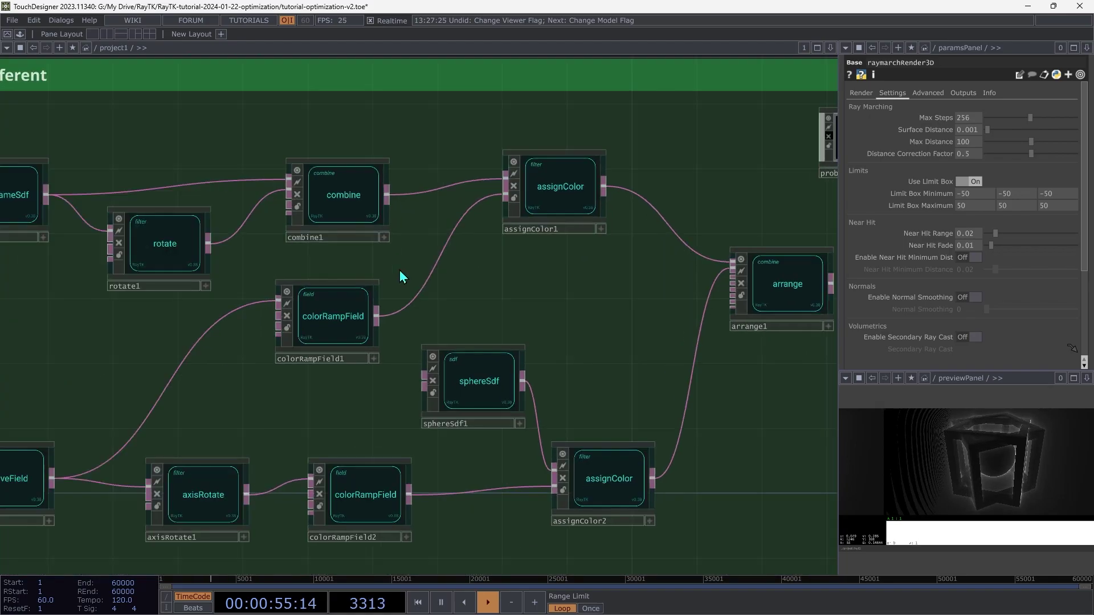
click(48, 213)
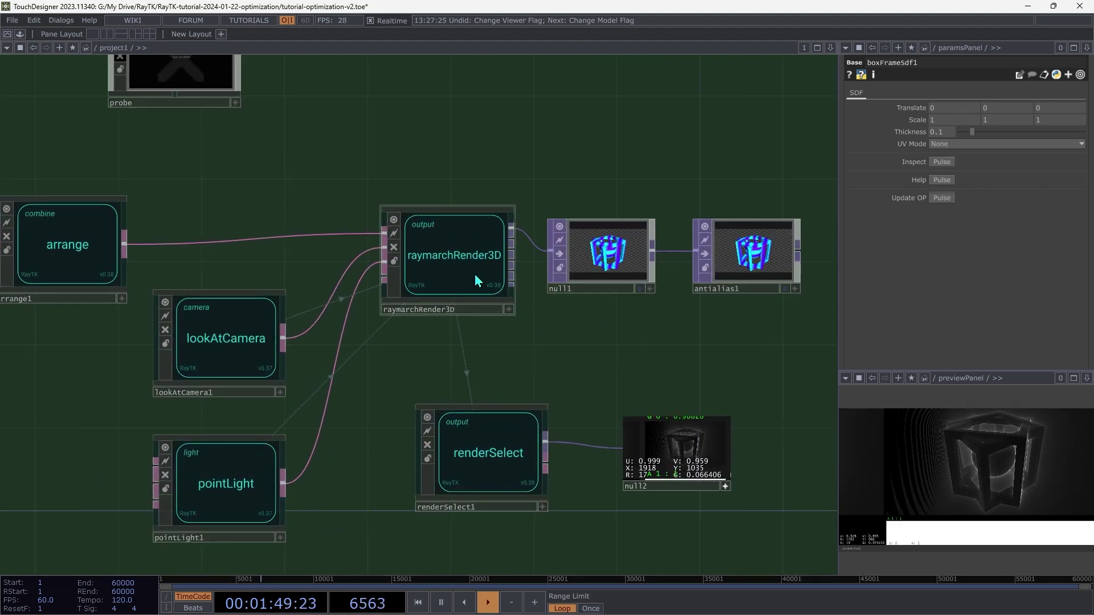
Step: Try raymarchRender3D's Anti Alias at 2, and raise it to 4
click(477, 282)
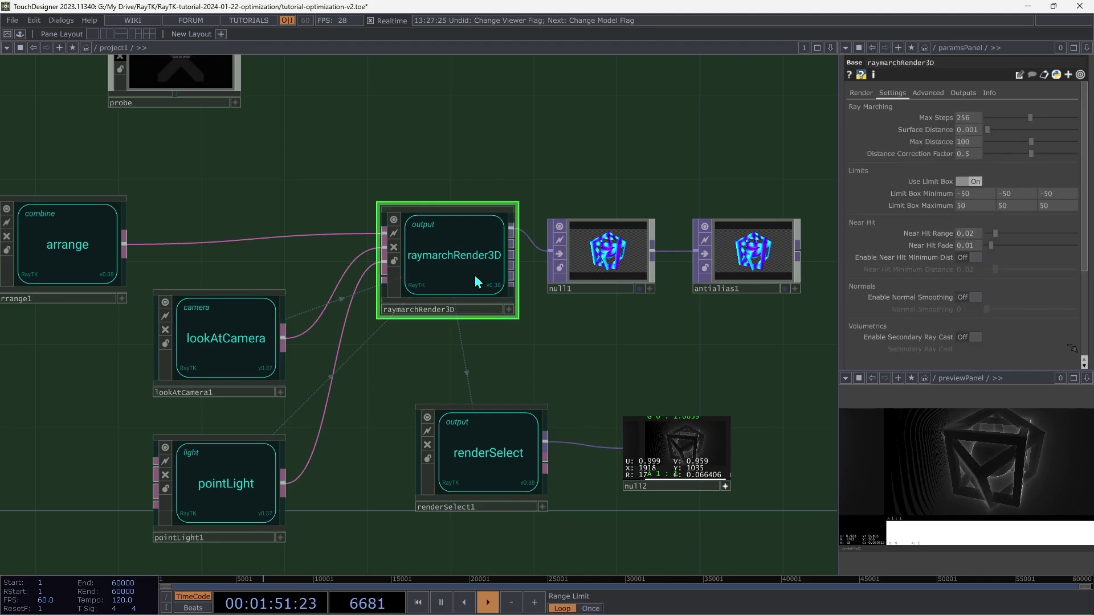
click(855, 96)
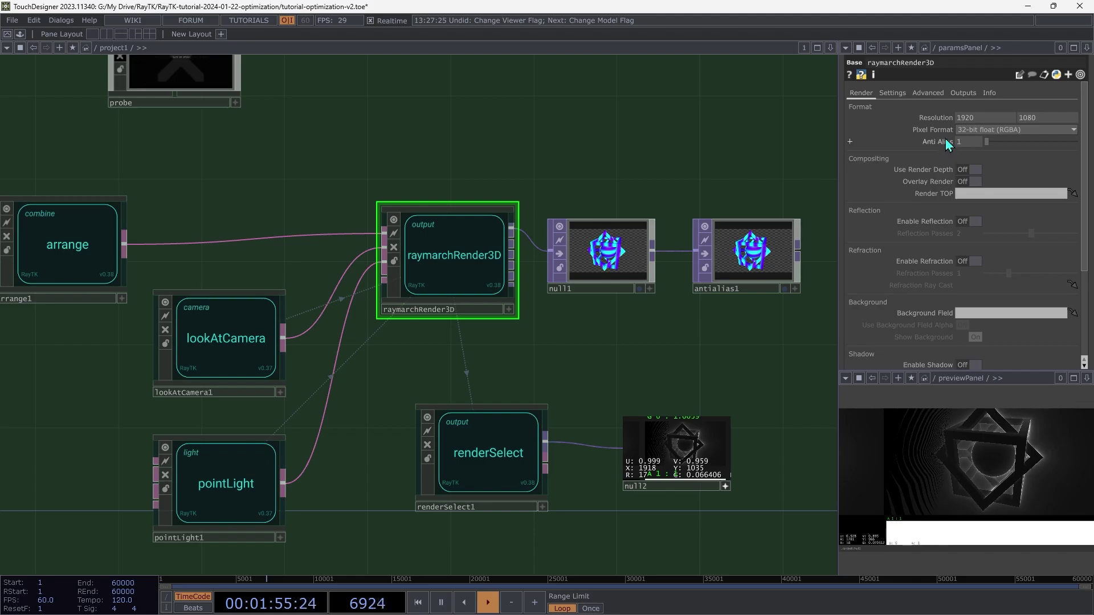
drag(972, 149, 977, 149)
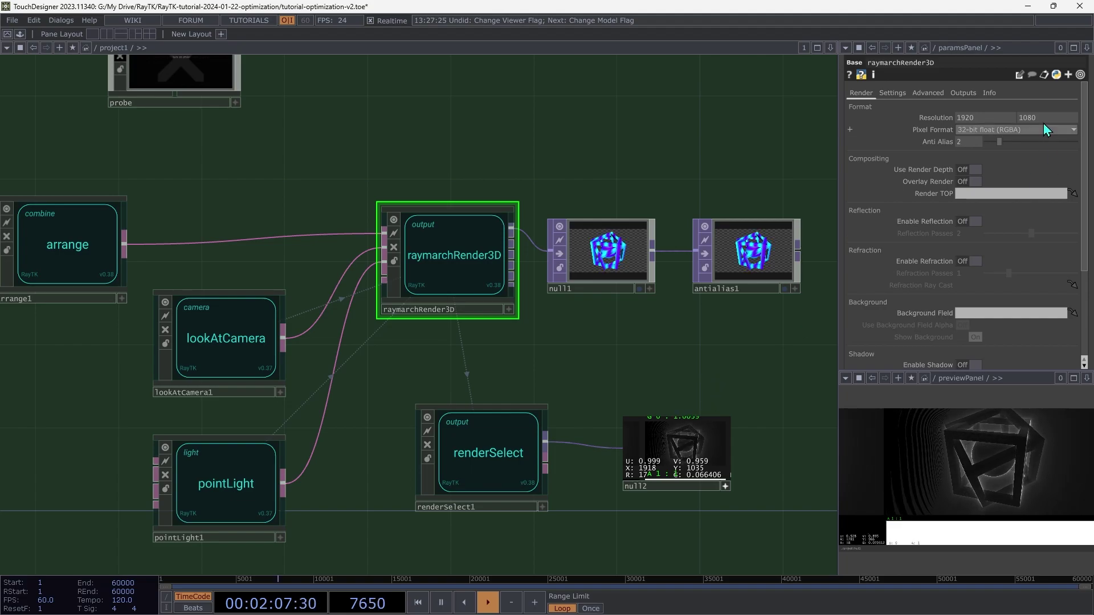
click(968, 141)
text(4)
key(Return)
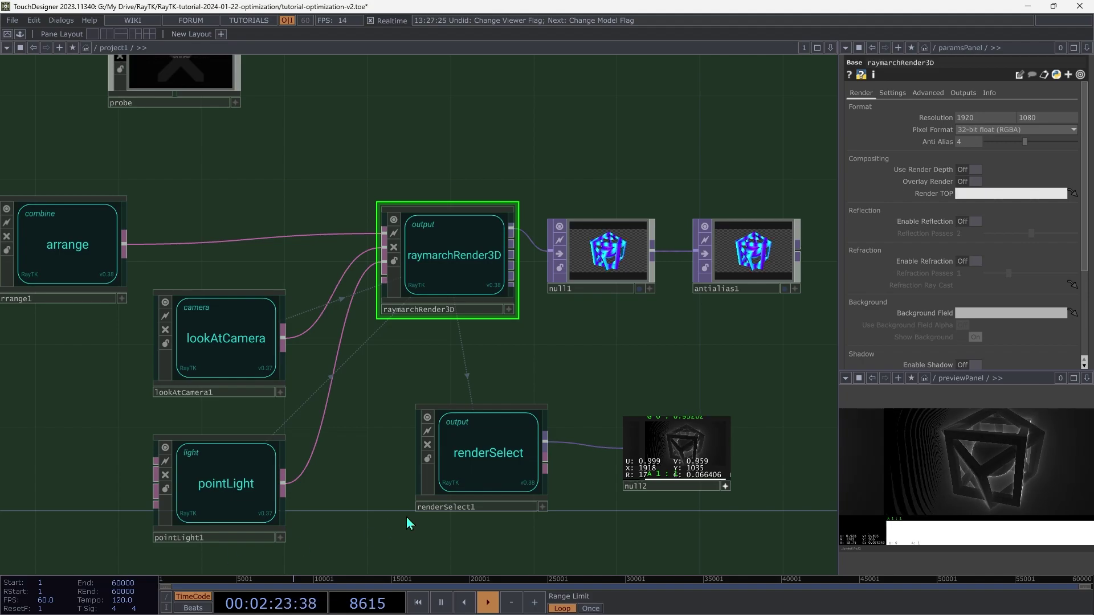
Step: Set raymarchRender3D's Anti Alias to 1 and show the antialias1 operator's parameters
click(969, 141)
text(1)
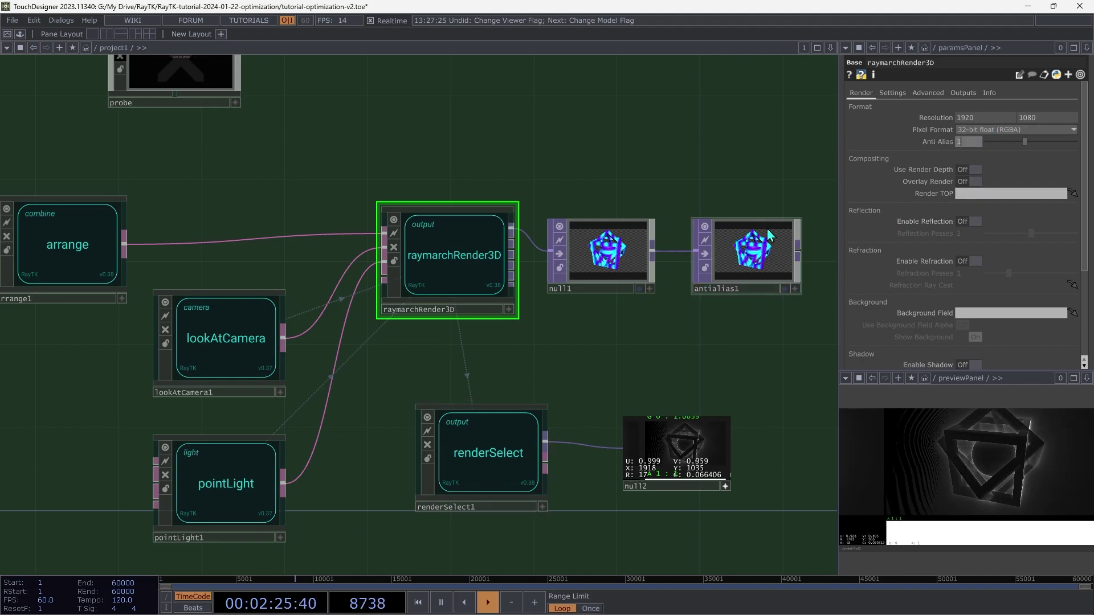
click(759, 265)
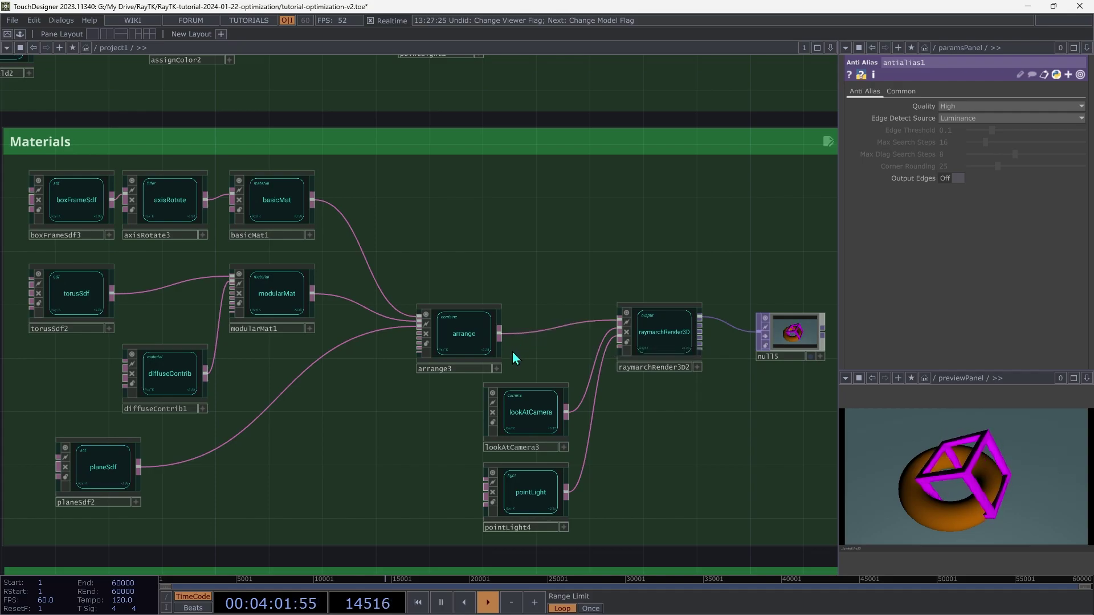
Step: Review raymarchRender3D2 in the Materials network, and how boxFrameSdf3 and axisRotate3 feed basicMat1
click(672, 350)
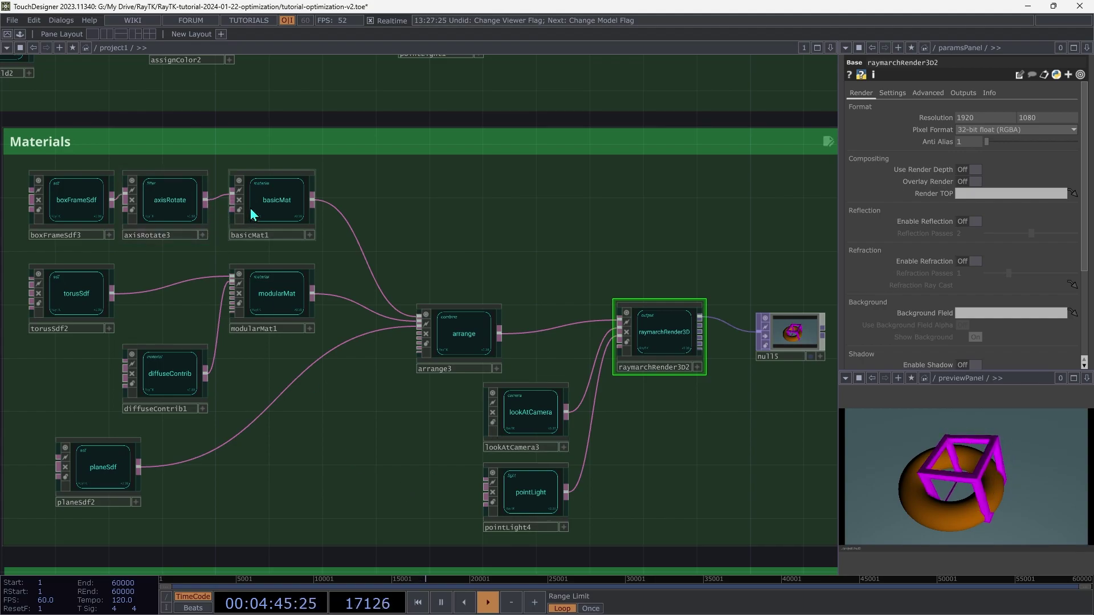
click(253, 214)
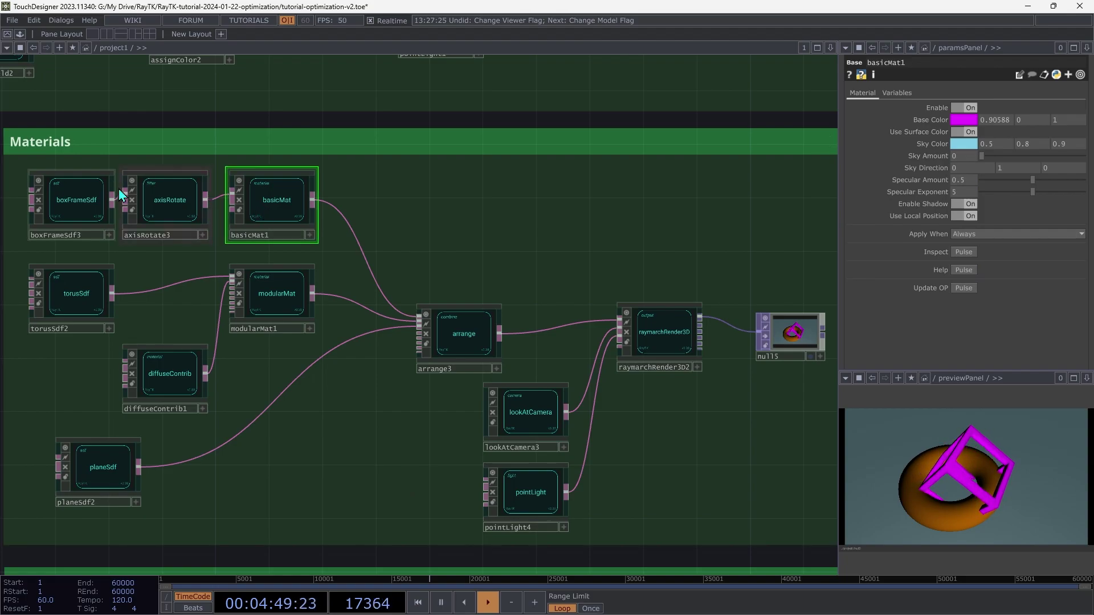
click(162, 214)
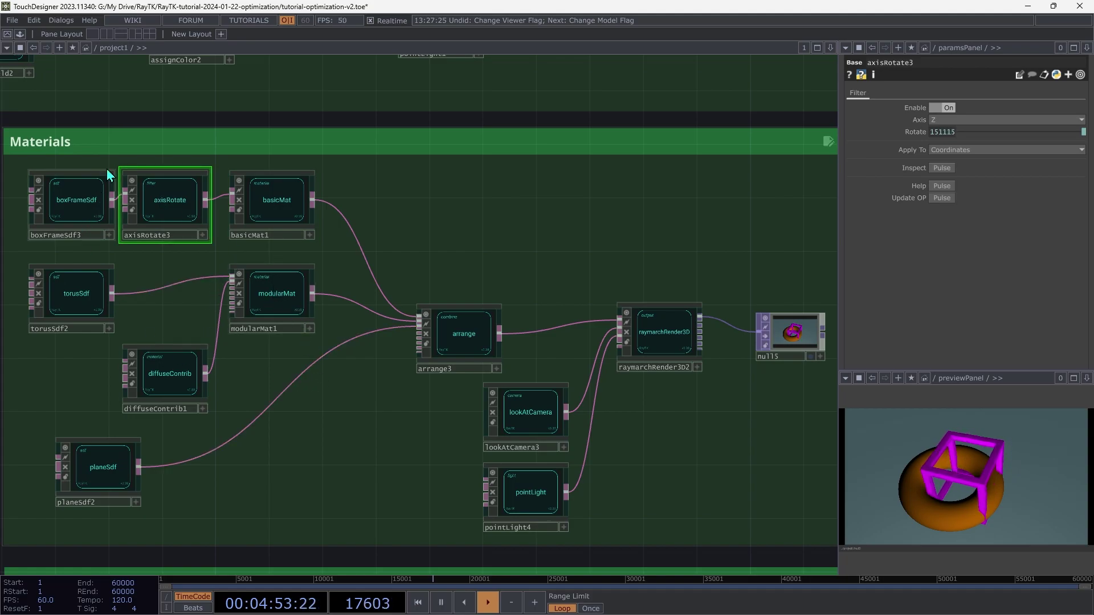
click(274, 210)
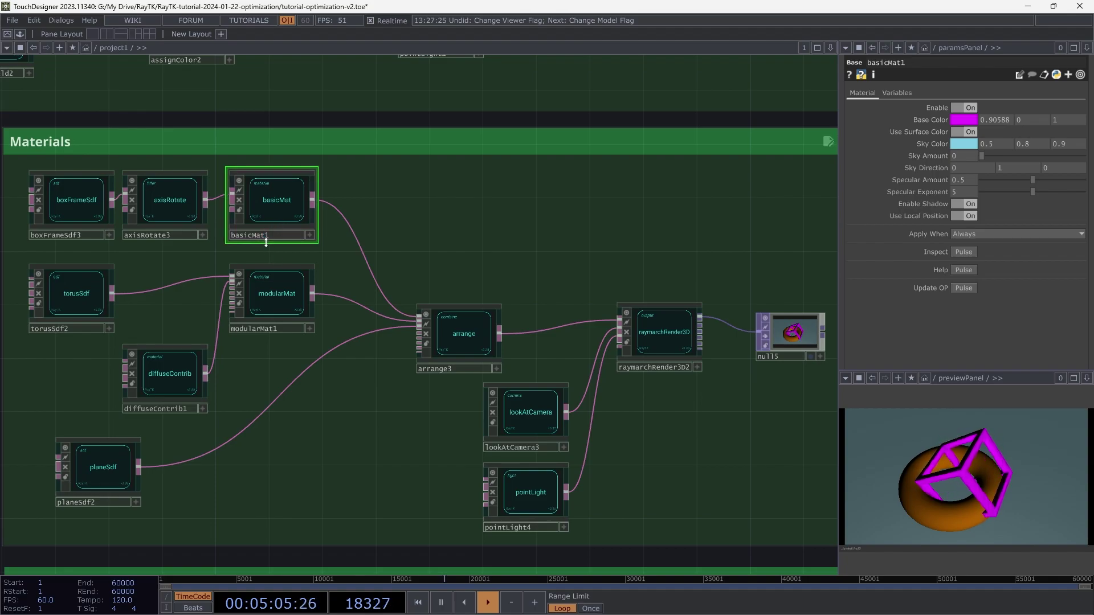
right_drag(194, 159, 30, 240)
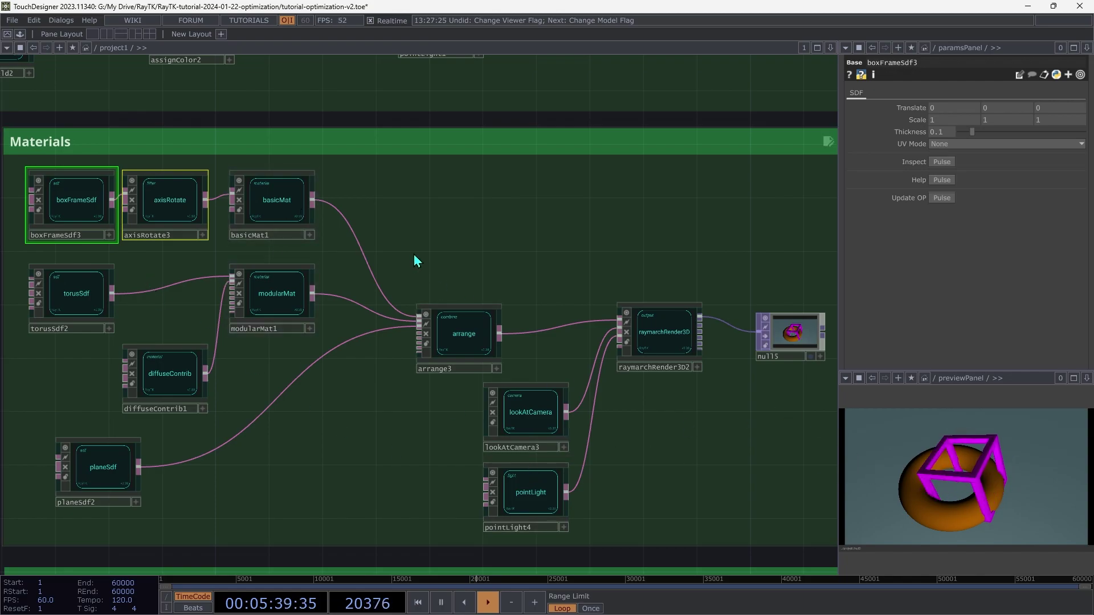
Step: Compare the material parameters of basicMat1 with modularMat1 and its diffuseContrib1 contribution
click(268, 204)
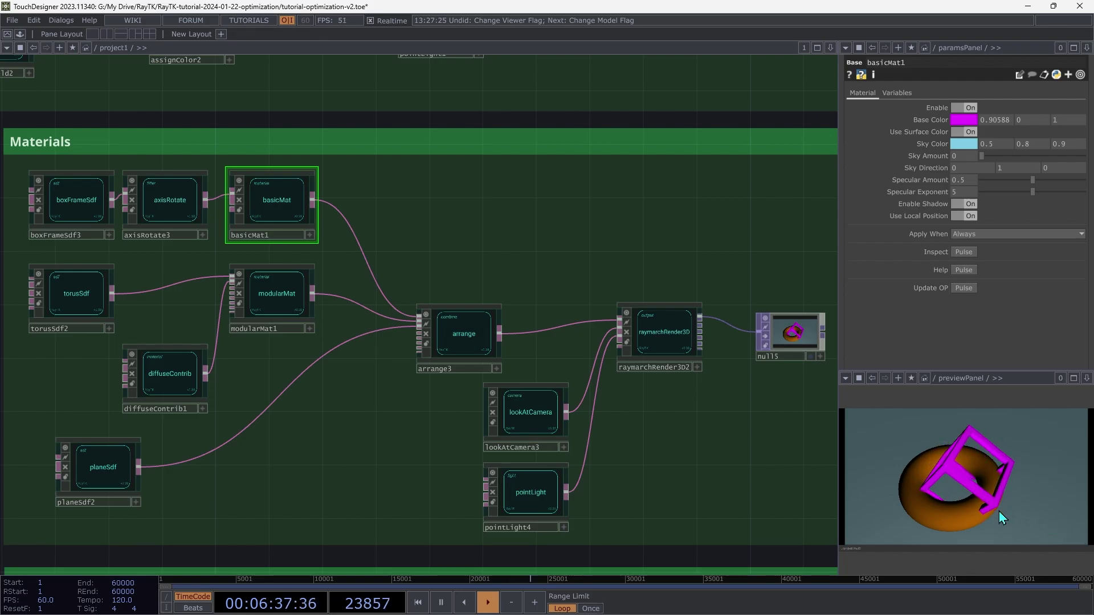
click(297, 294)
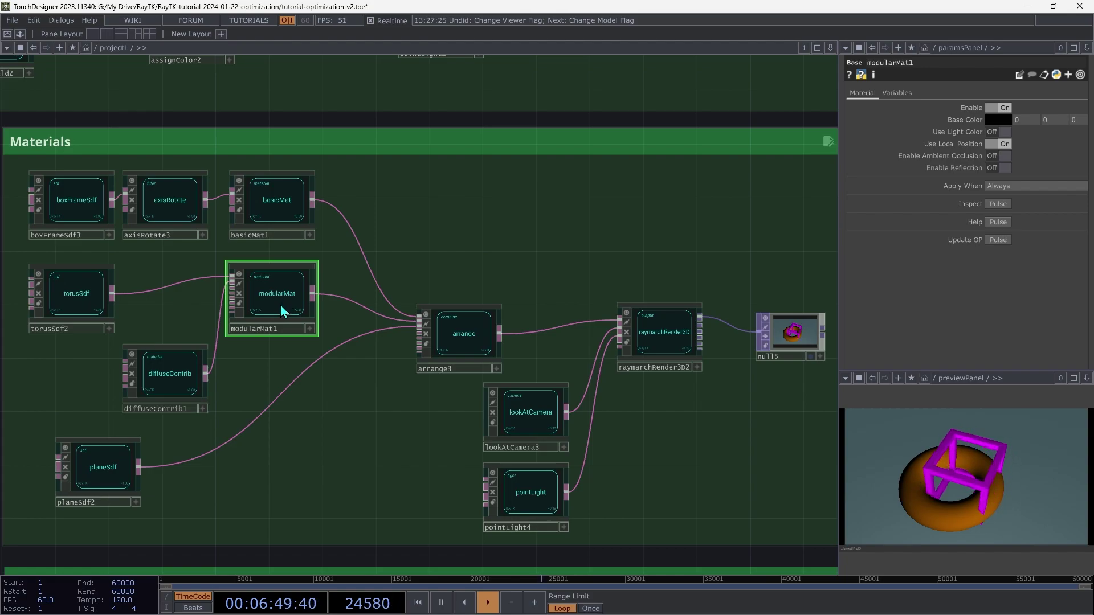
click(153, 387)
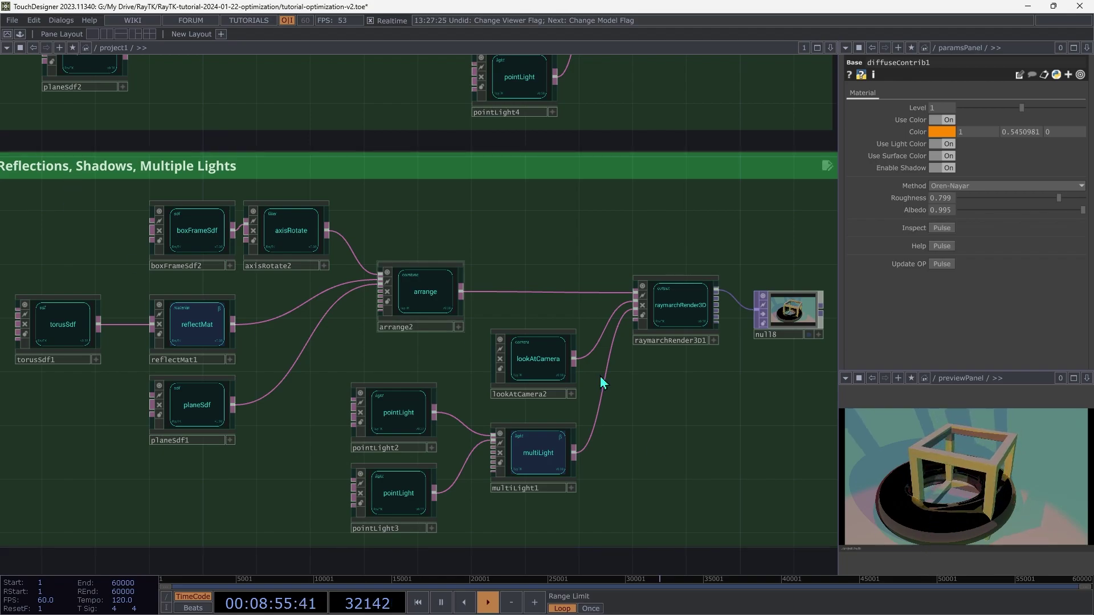
Step: Review the parameters of boxFrameSdf2 and the reflection and shadow settings of raymarchRender3D1 in the Reflections, Shadows, Multiple Lights network
click(215, 233)
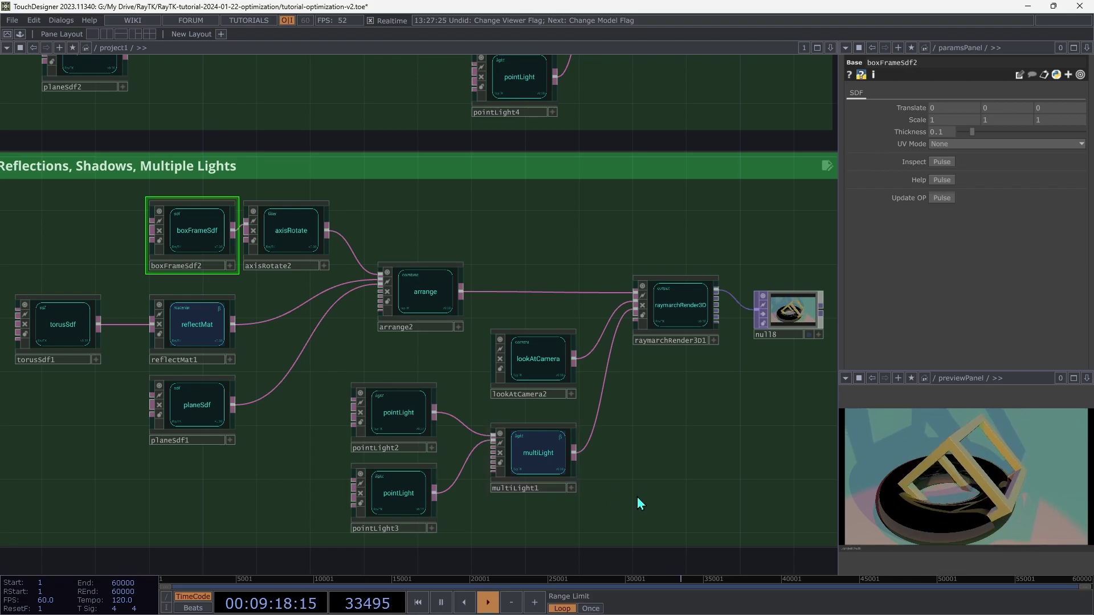
click(689, 303)
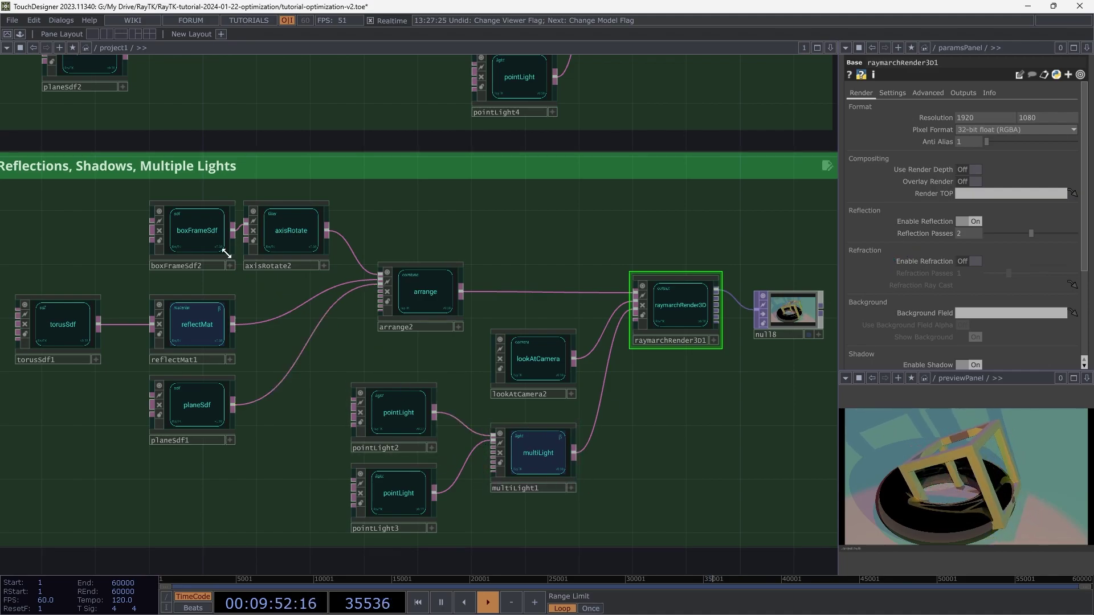
click(222, 225)
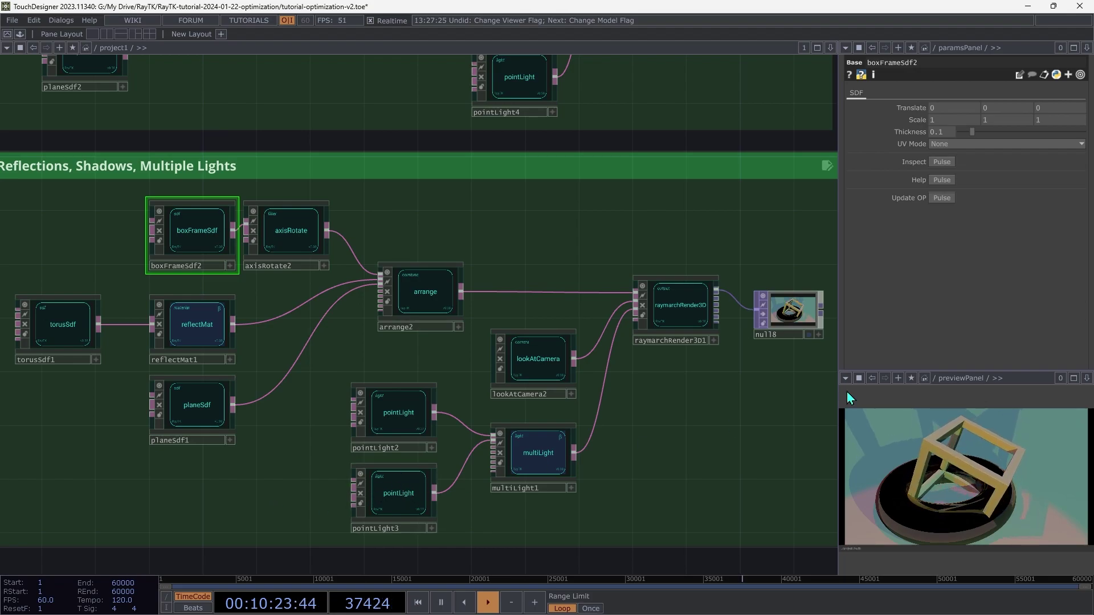
Step: Turn off the second light in multiLight1 and show raymarchRender3D1's render parameters
click(545, 456)
click(948, 150)
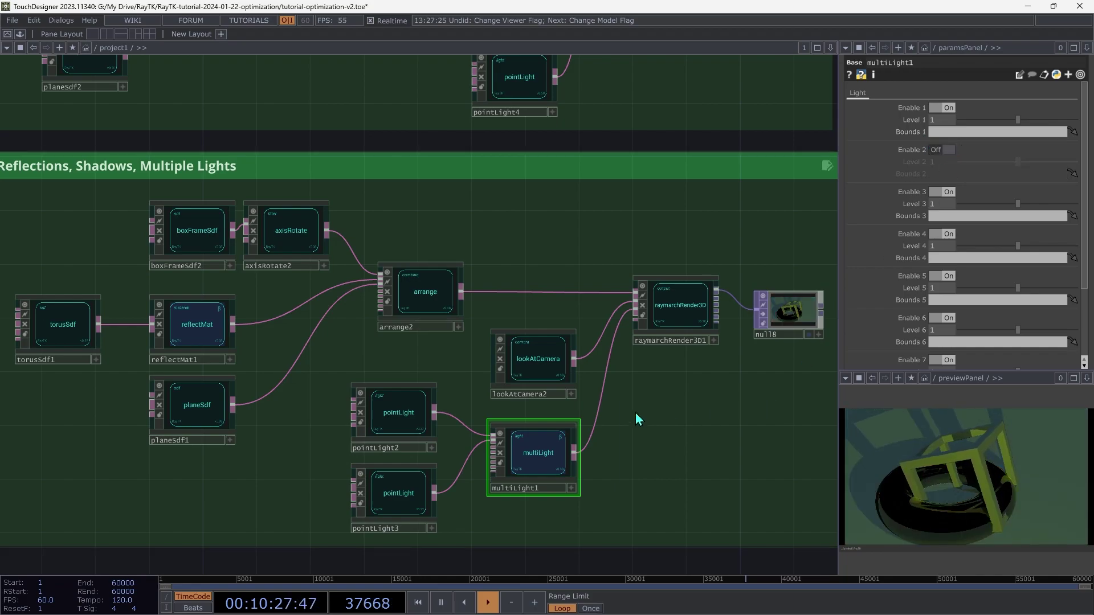
click(693, 316)
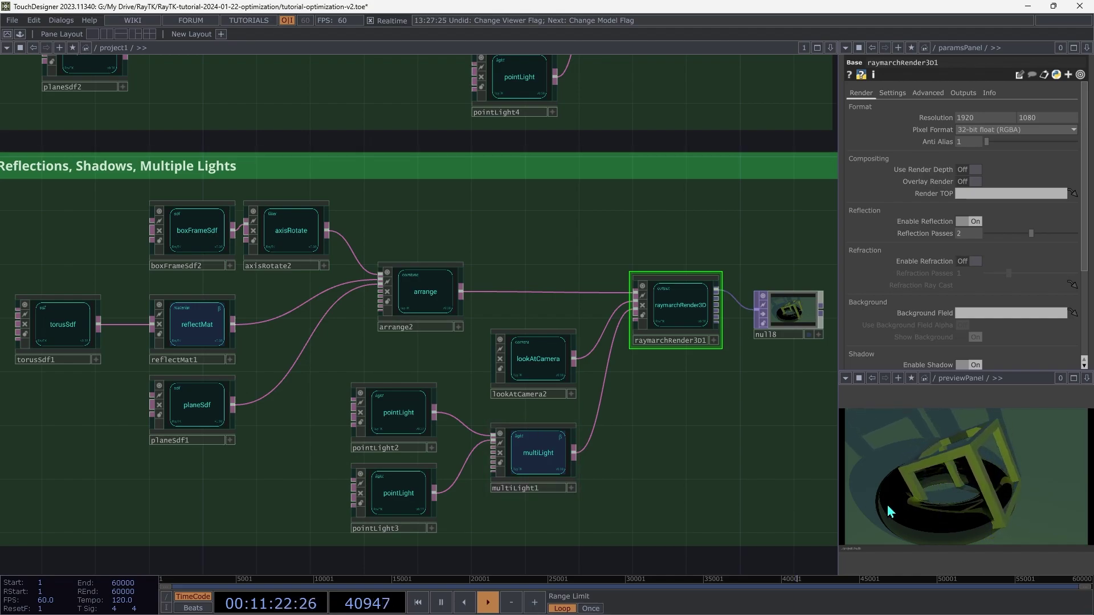
Step: Turn the second light in multiLight1 back on and return to raymarchRender3D1's render parameters
click(547, 461)
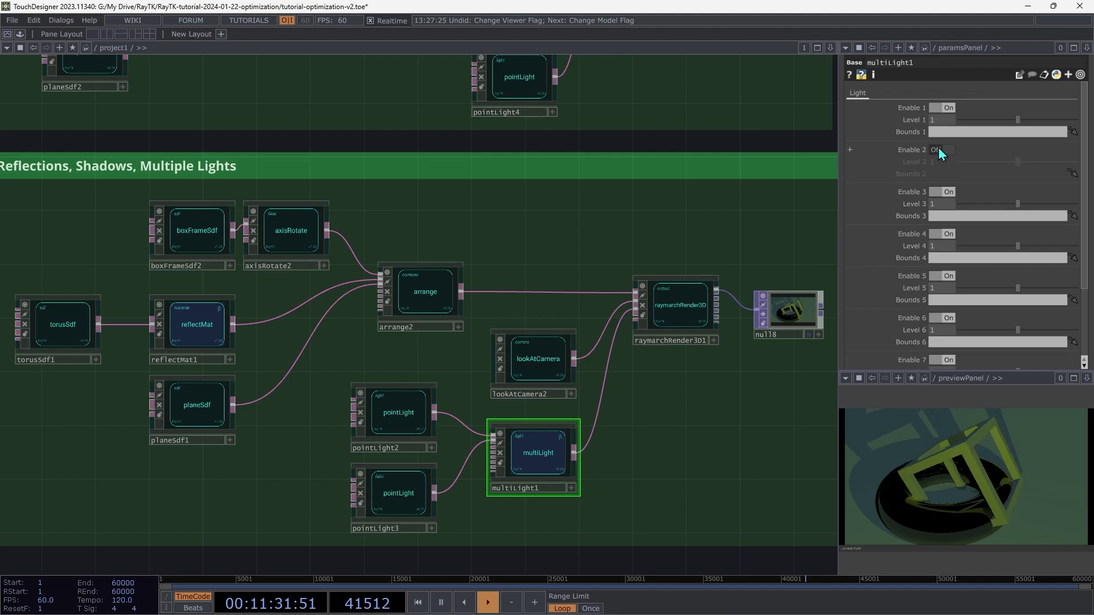
click(938, 151)
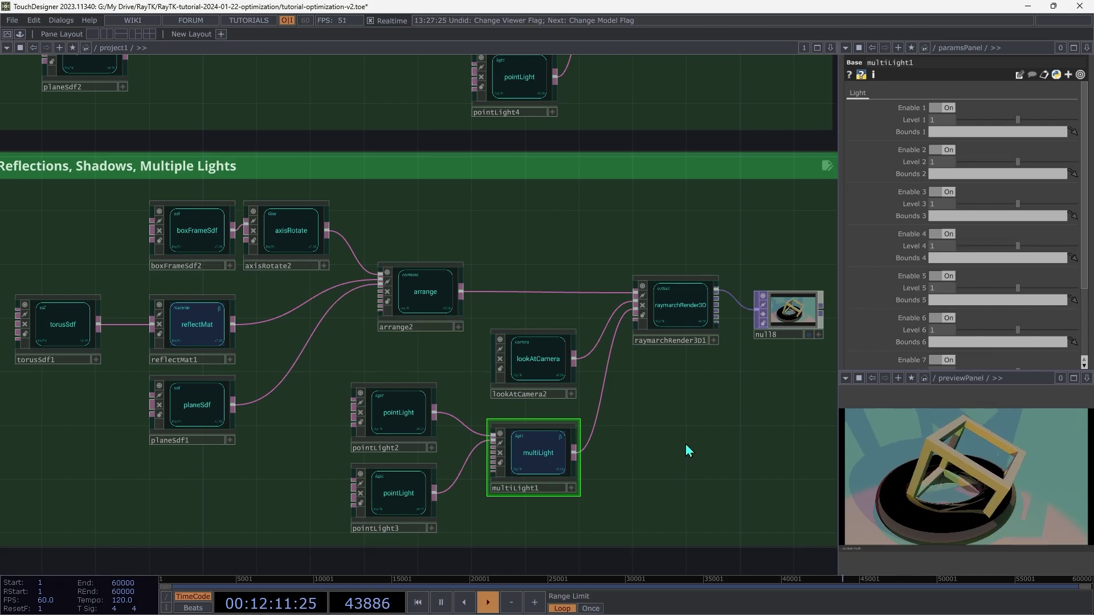
click(693, 322)
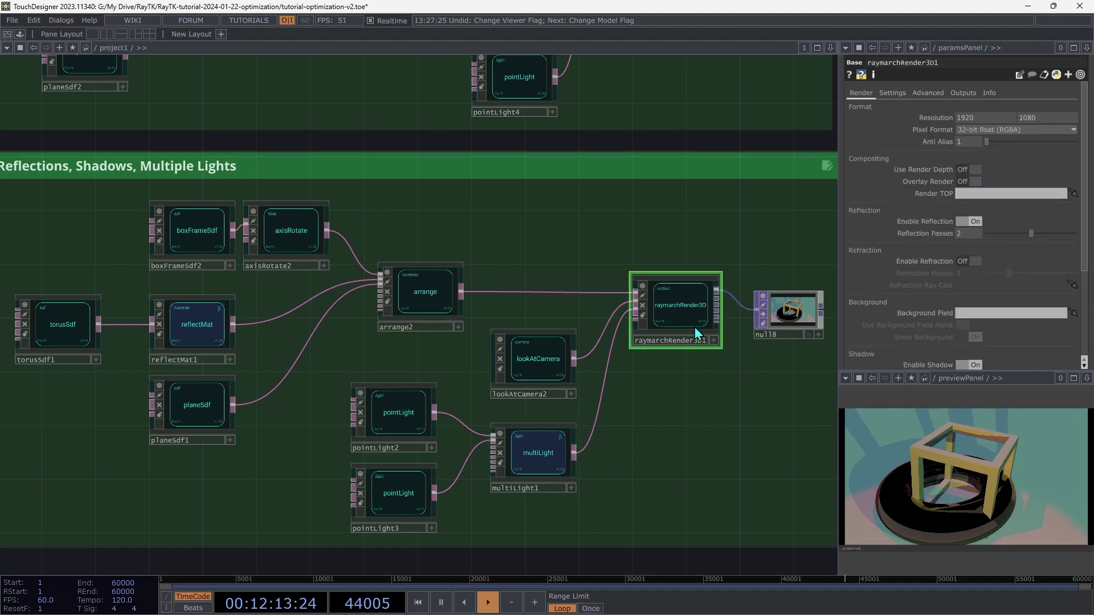